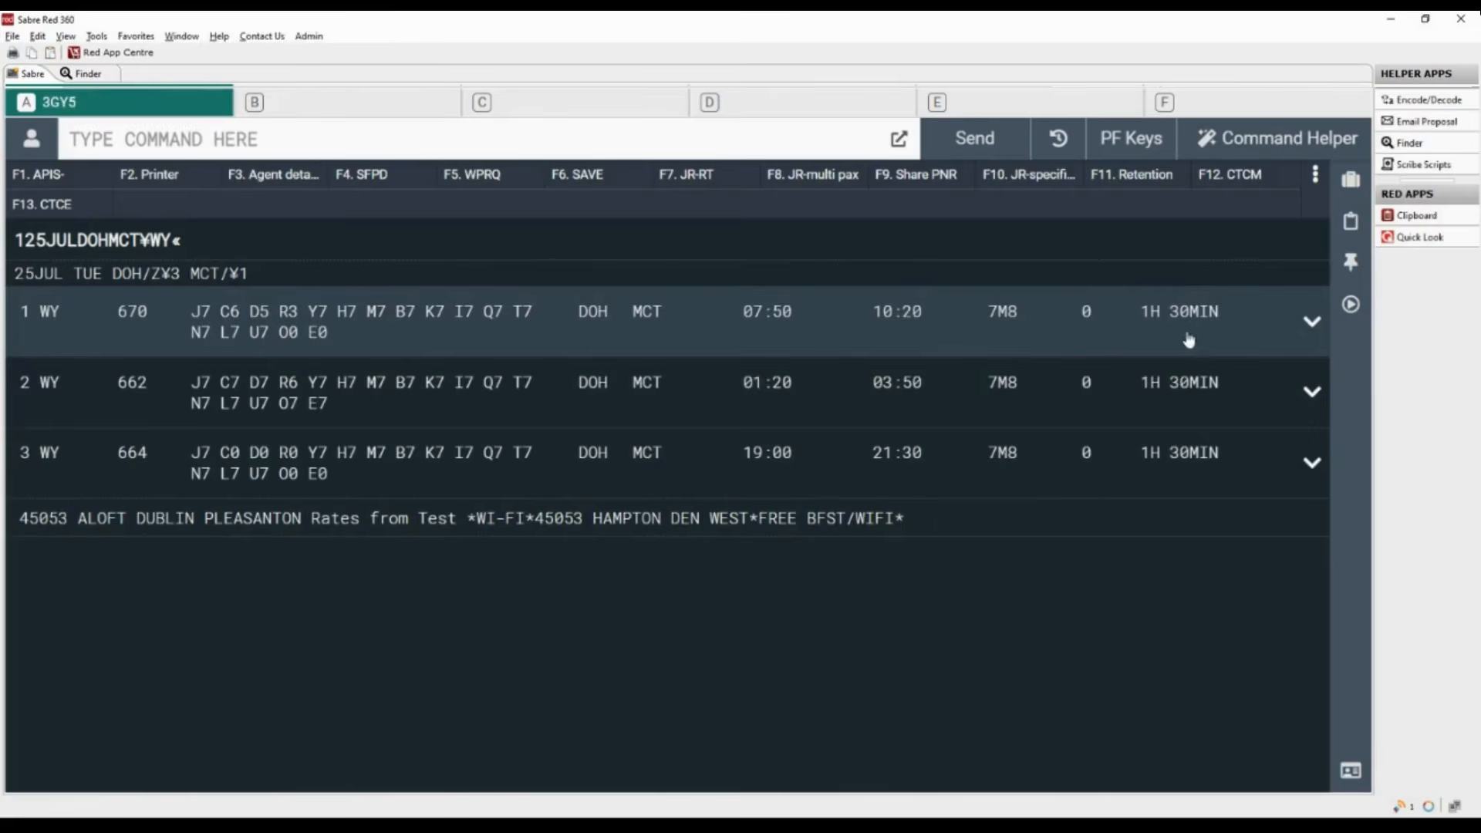
- Sell flight WY 670 from DOH to MCT on 25JUL for 2 passengers in class M
mouse_move(1195, 321)
left_click(1314, 324)
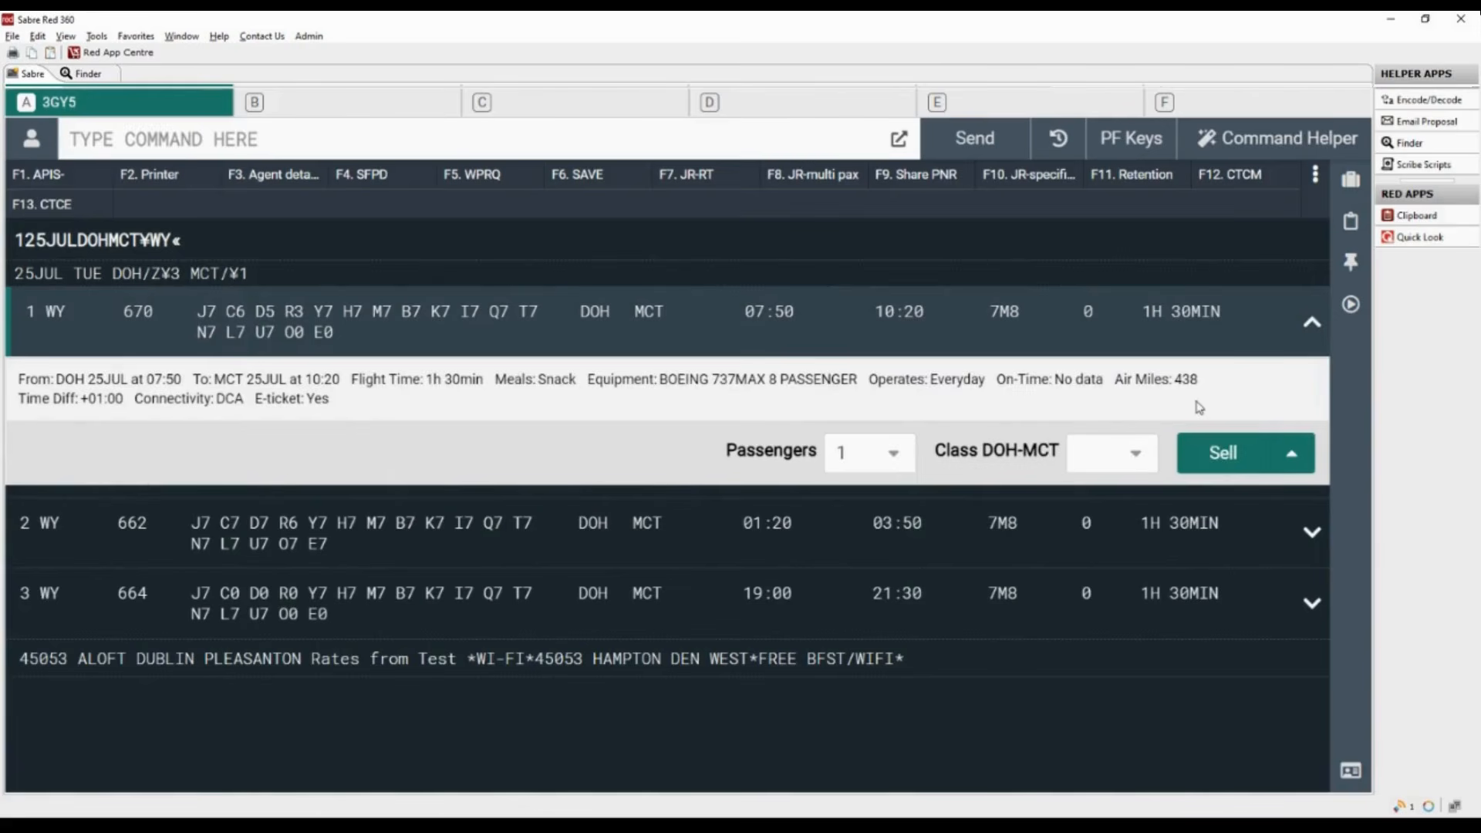
left_click(895, 455)
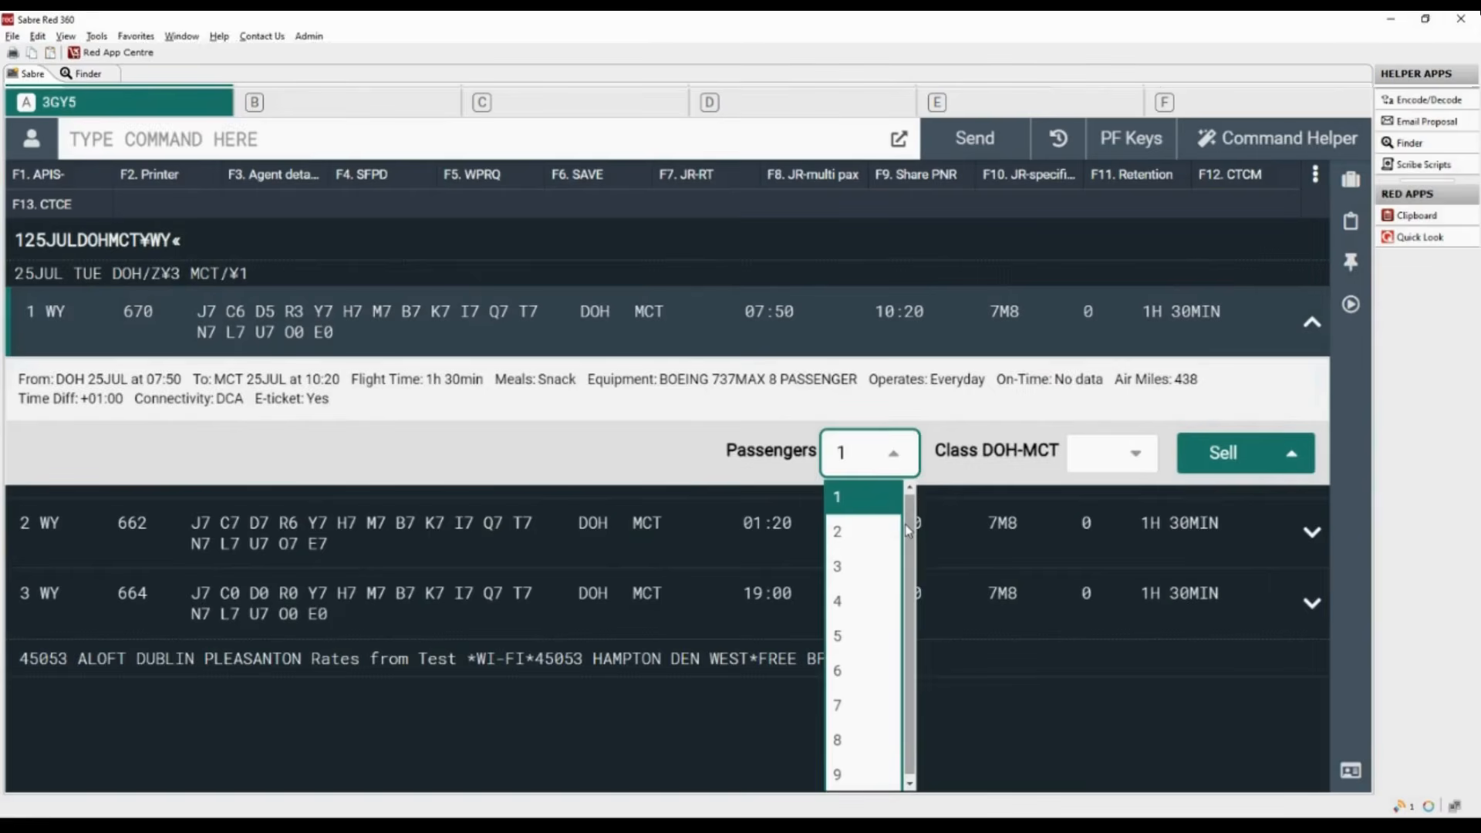
left_click(841, 534)
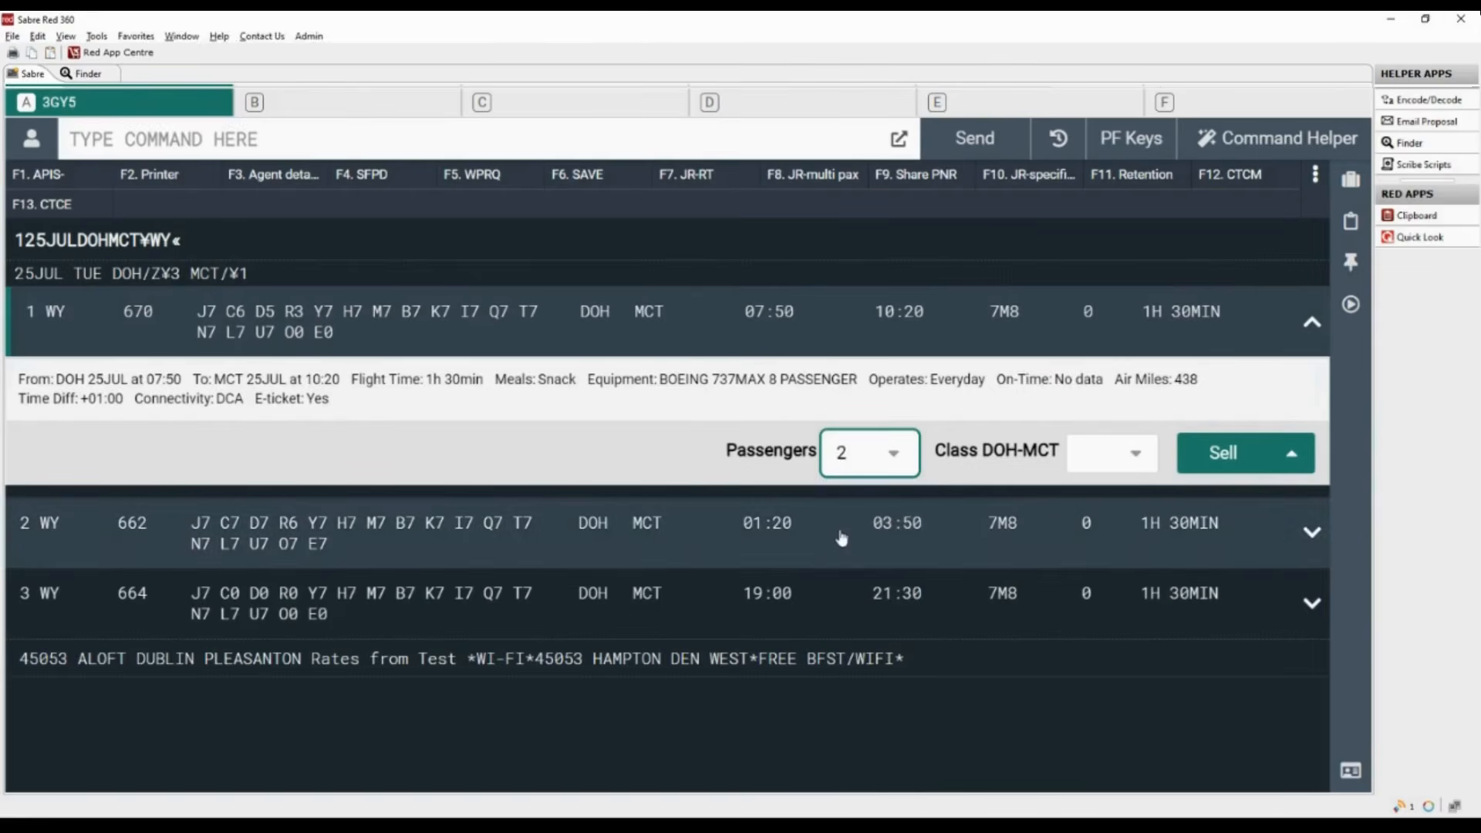
left_click(1134, 459)
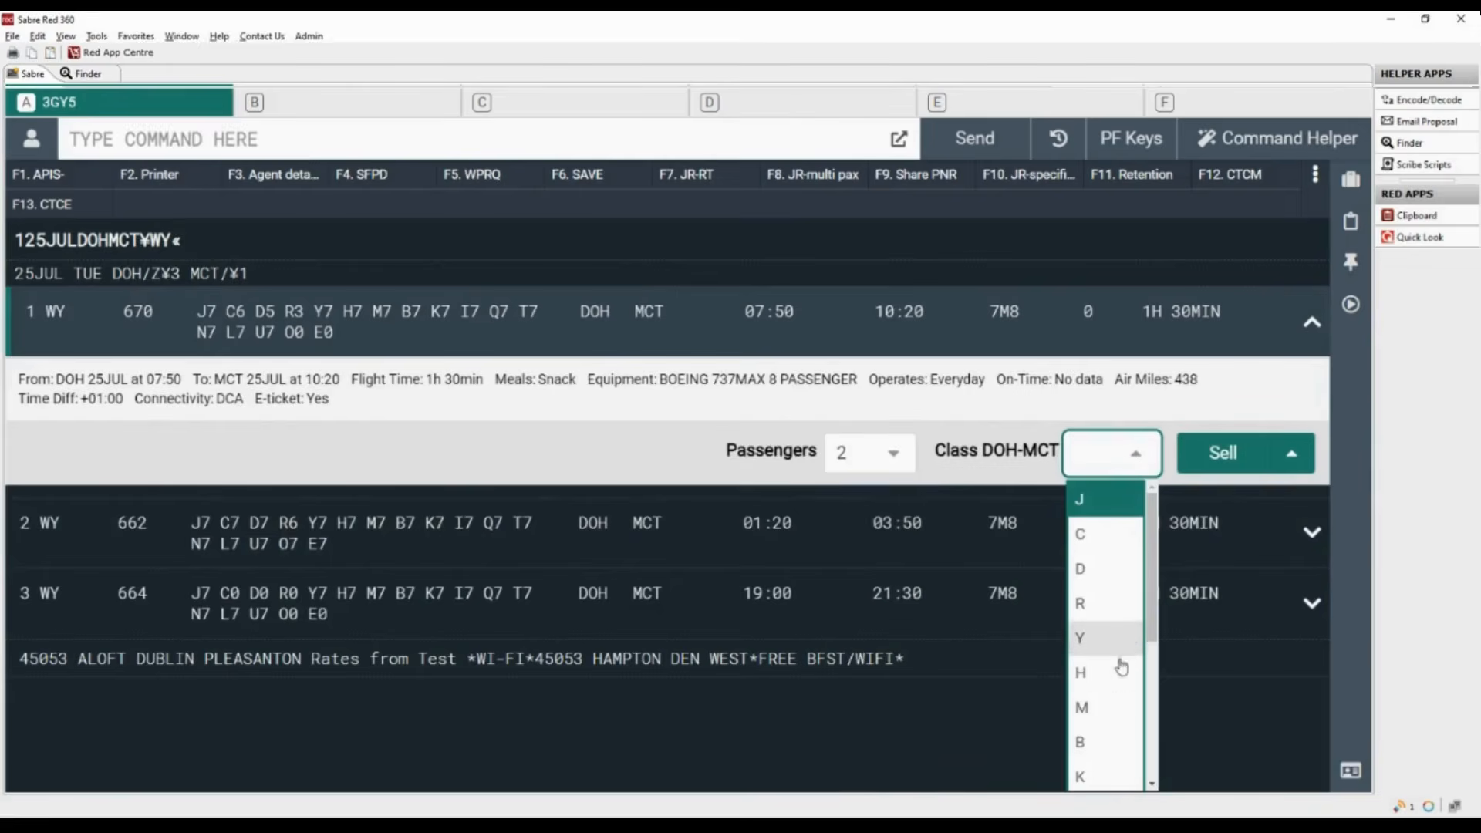
left_click(1109, 705)
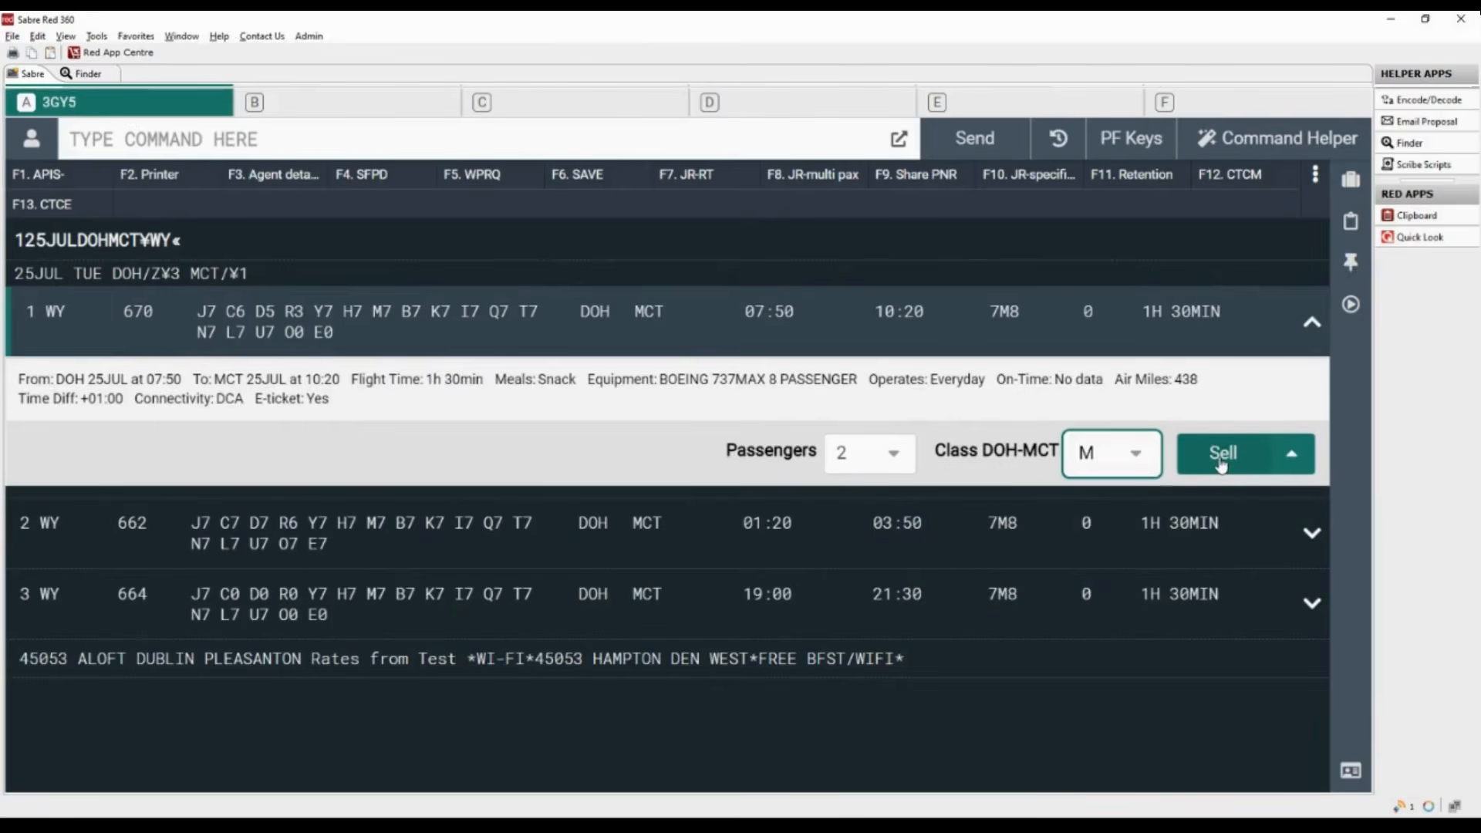
left_click(1221, 455)
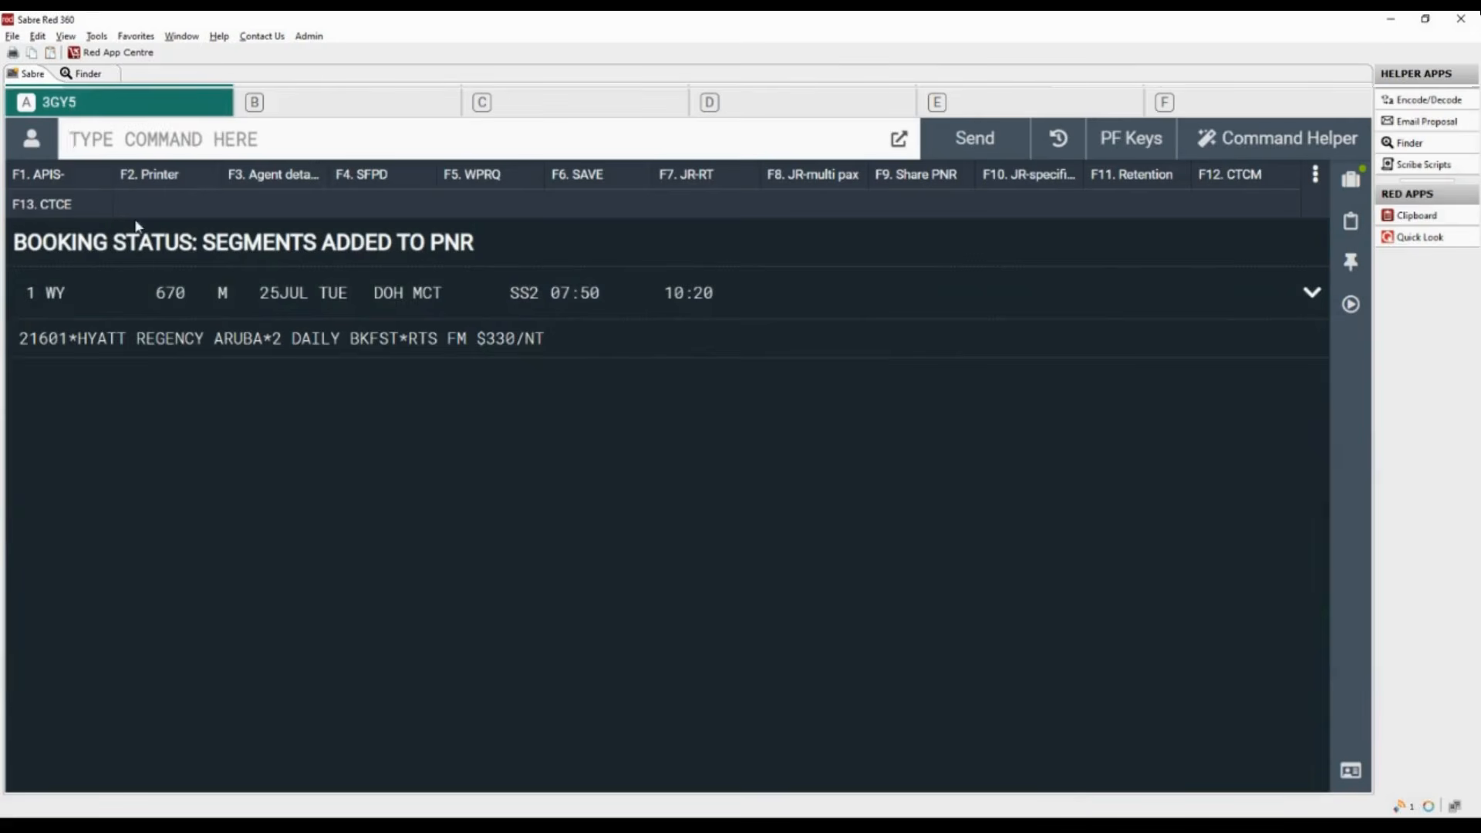
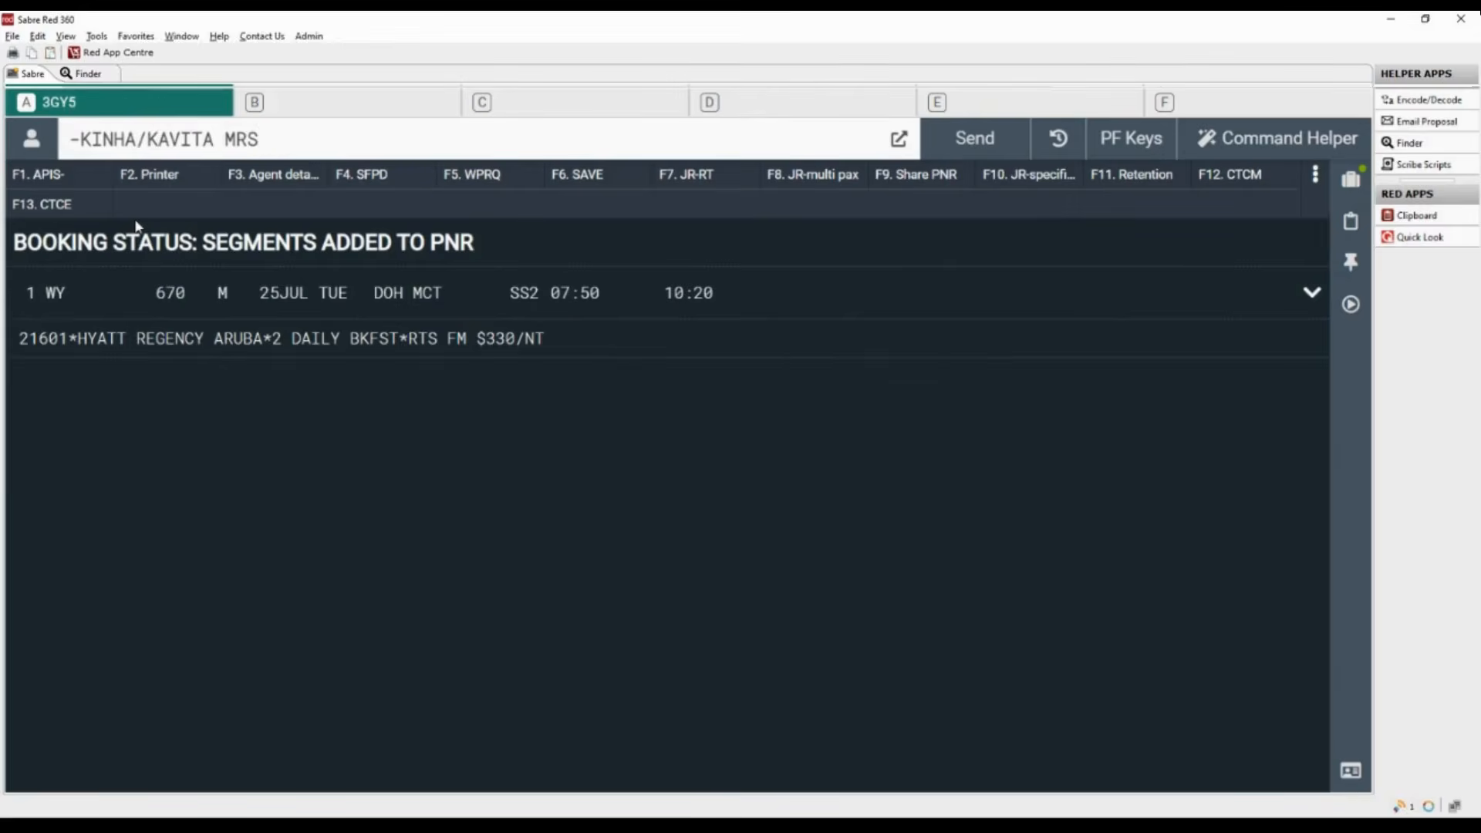
- Add the adult passenger's surname and first name to the booking with the title MRS
key("Return")
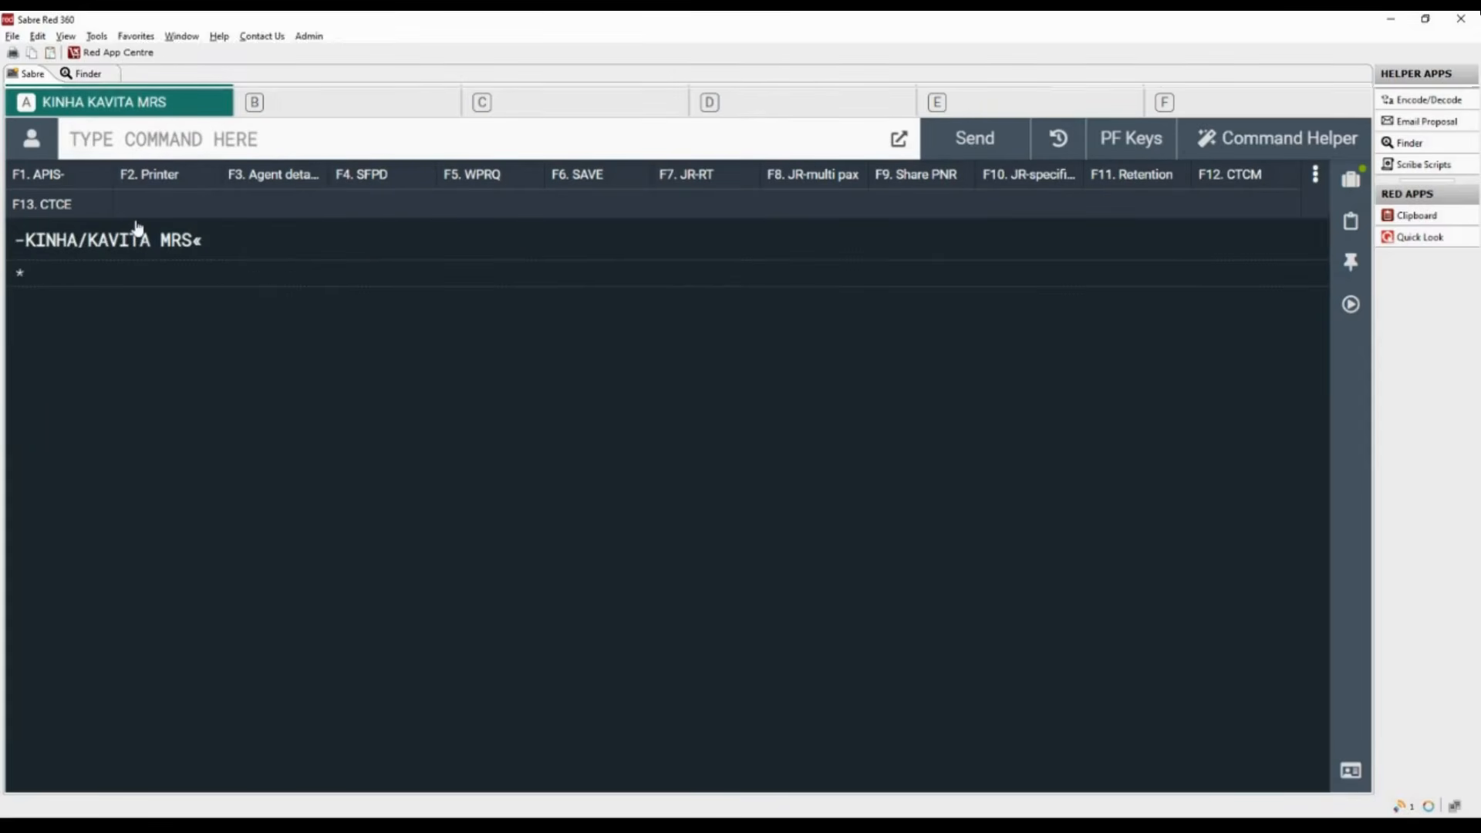
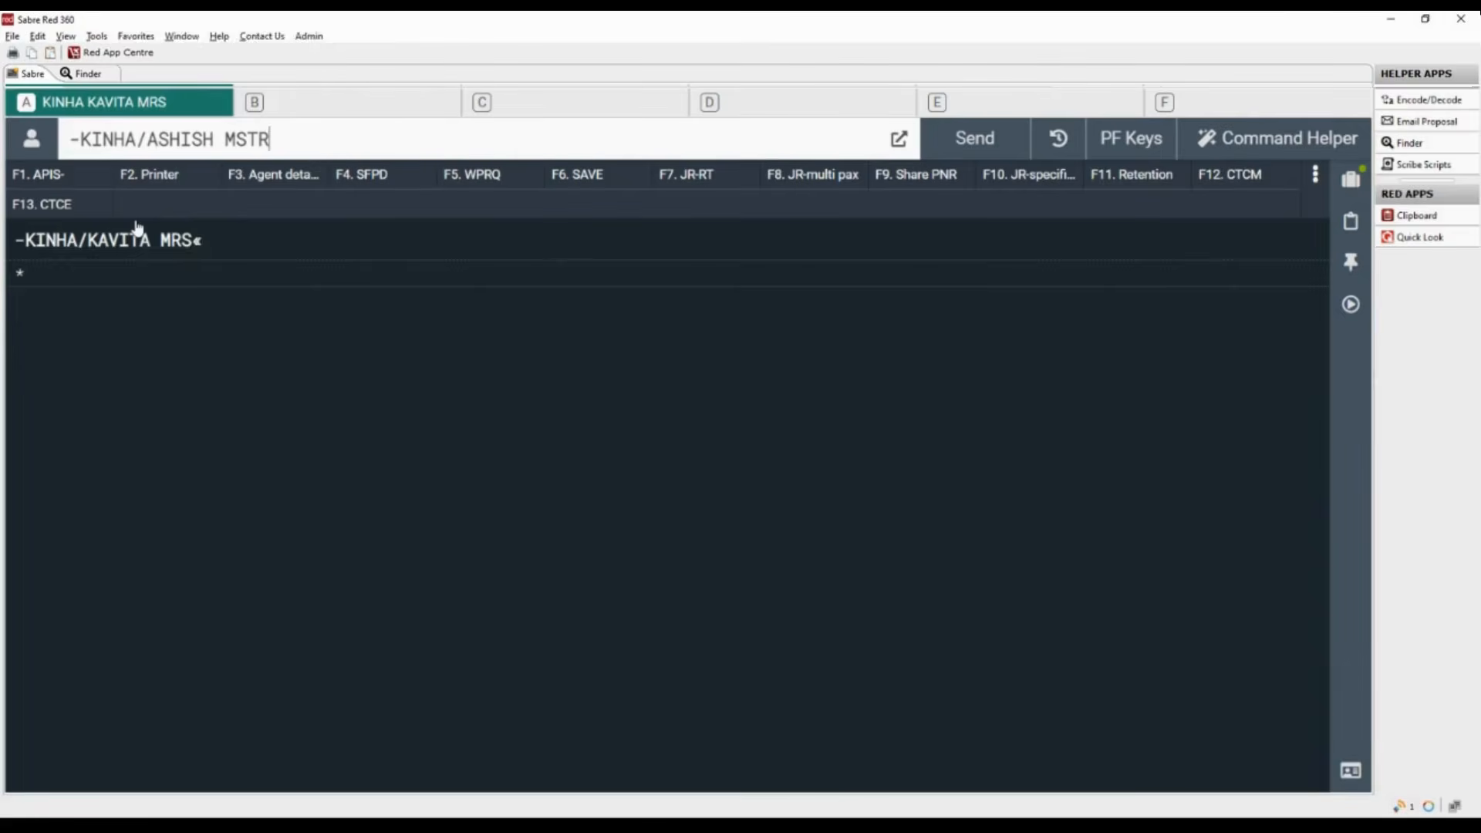
- Add the child passenger's name to the booking with the title MSTR and display the full record with *A
key("Return")
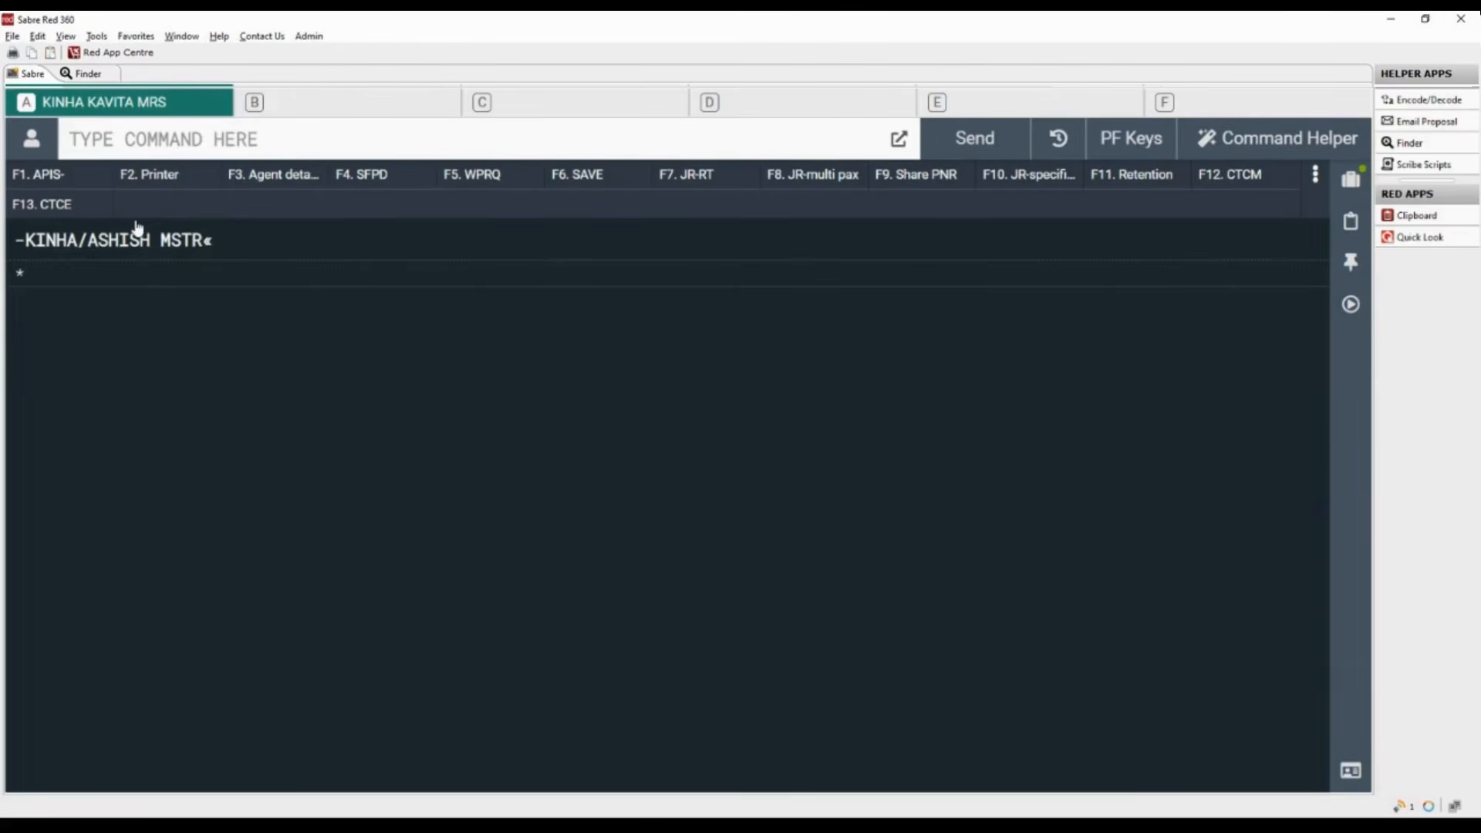
type("*A")
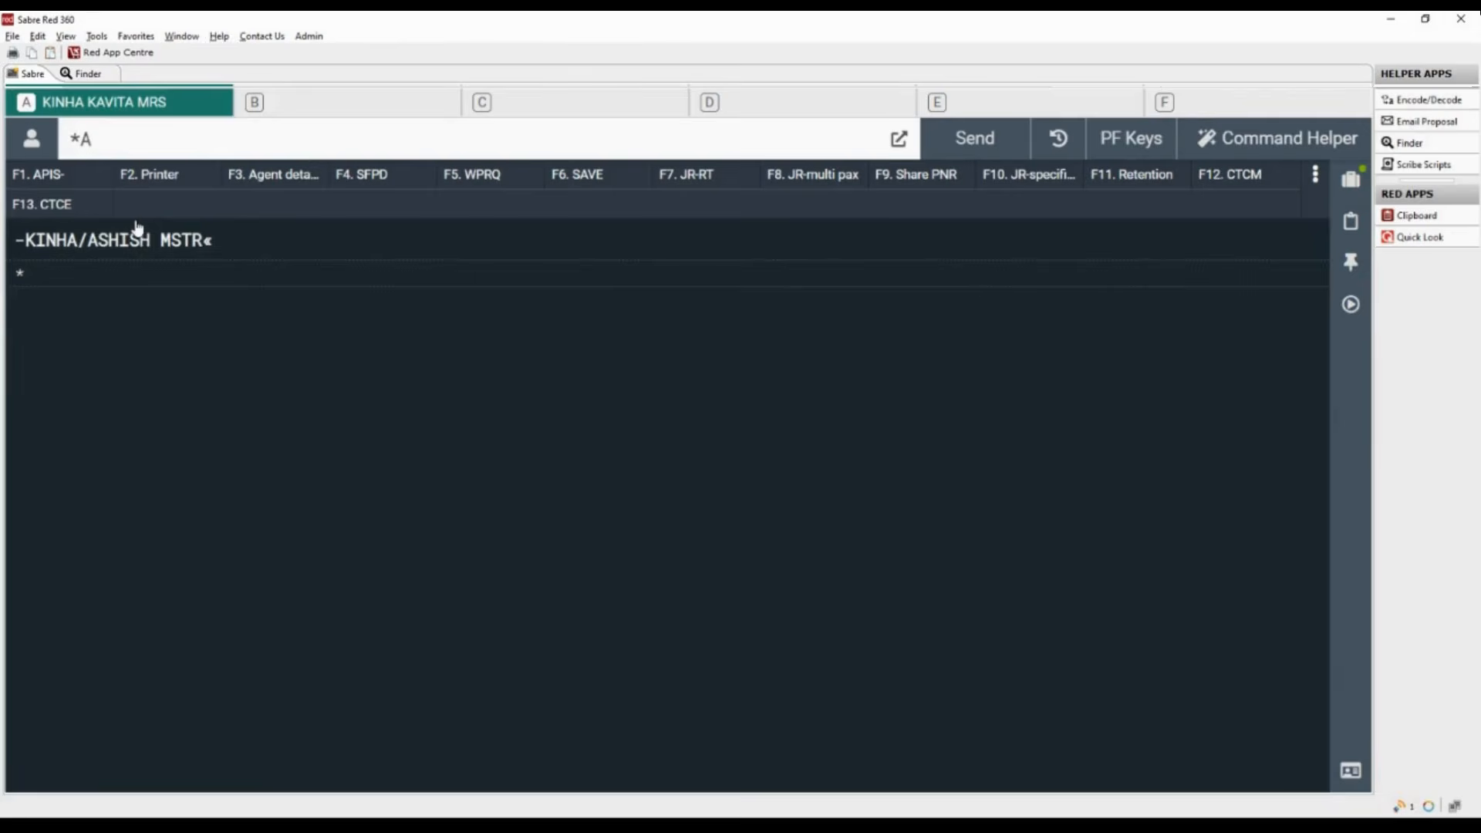
key("Return")
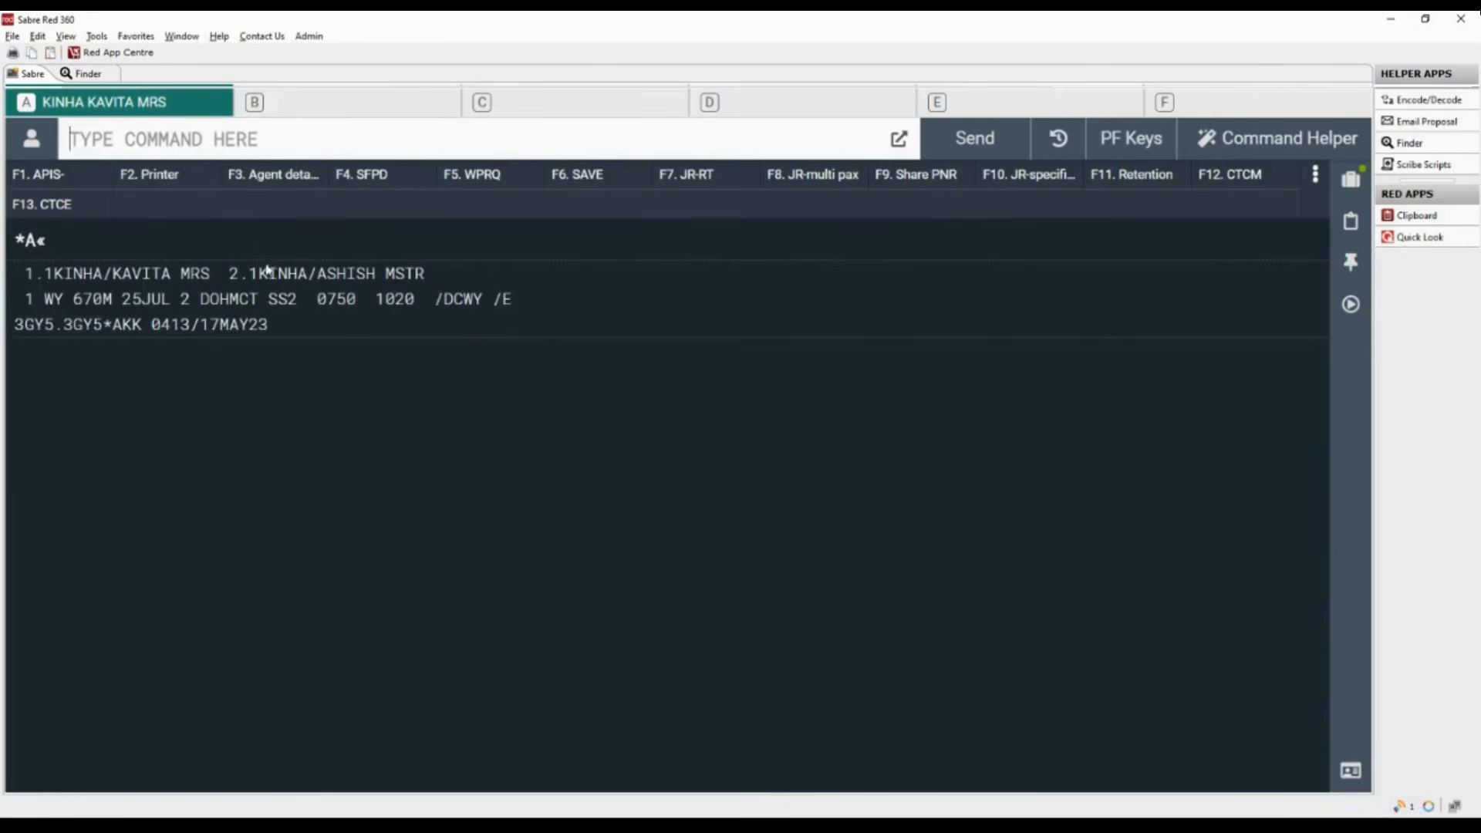
- Assign the child passenger type to the second passenger with the entry PDTCNN-2.1
left_click_drag(229, 274, 419, 276)
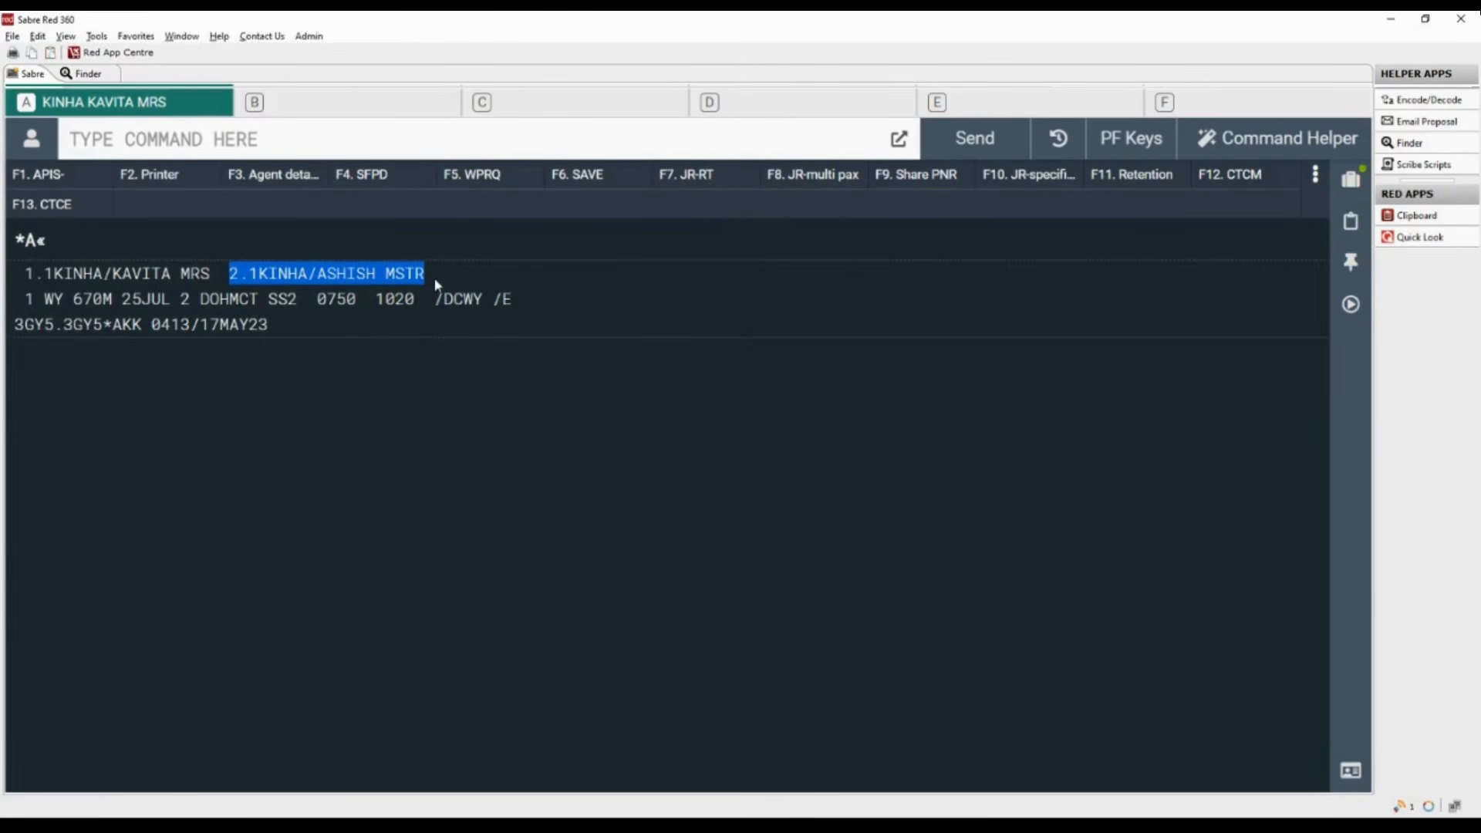
type("PDT")
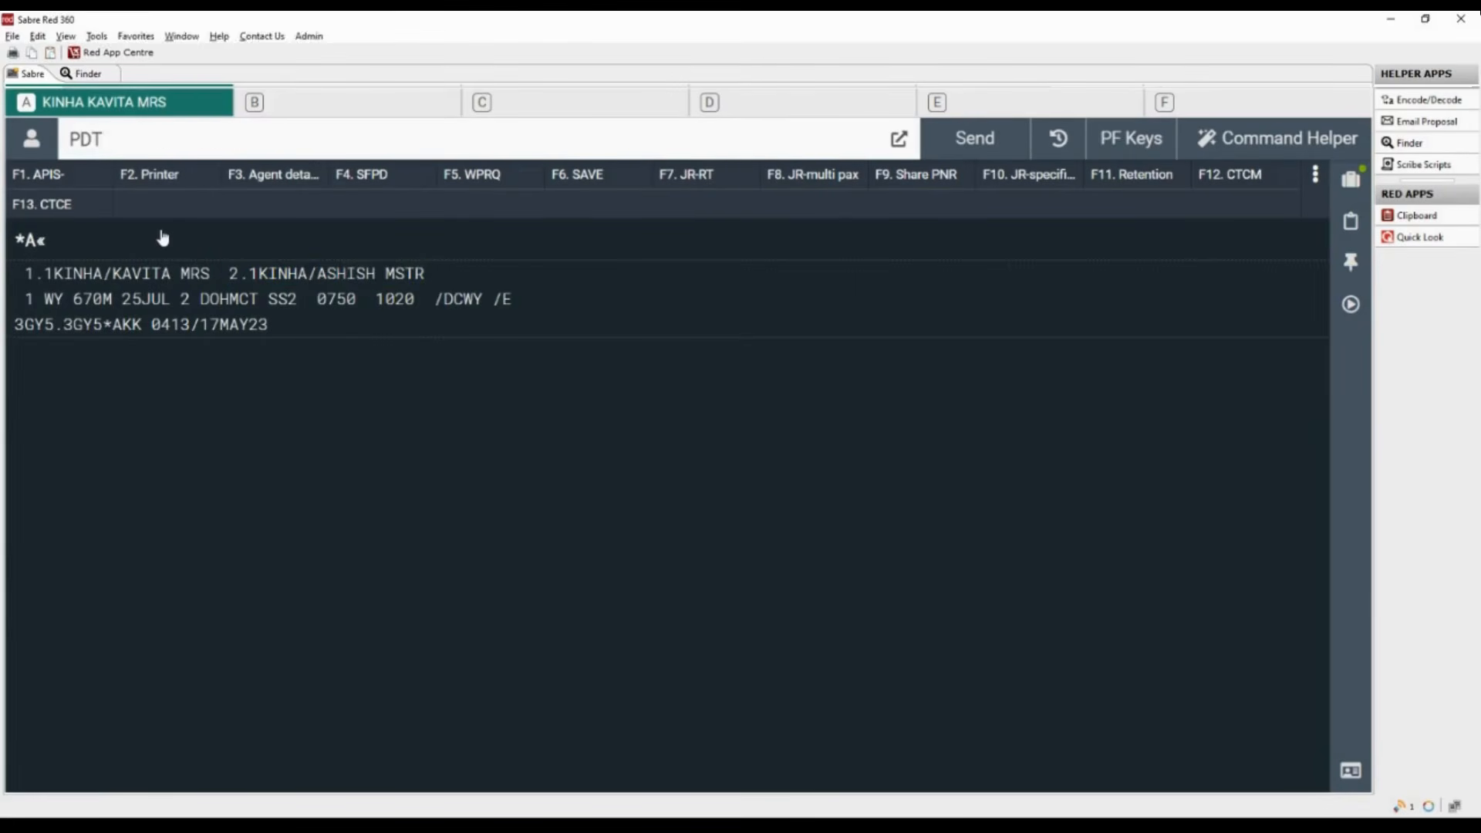
type("CNN-2.1")
key("Return")
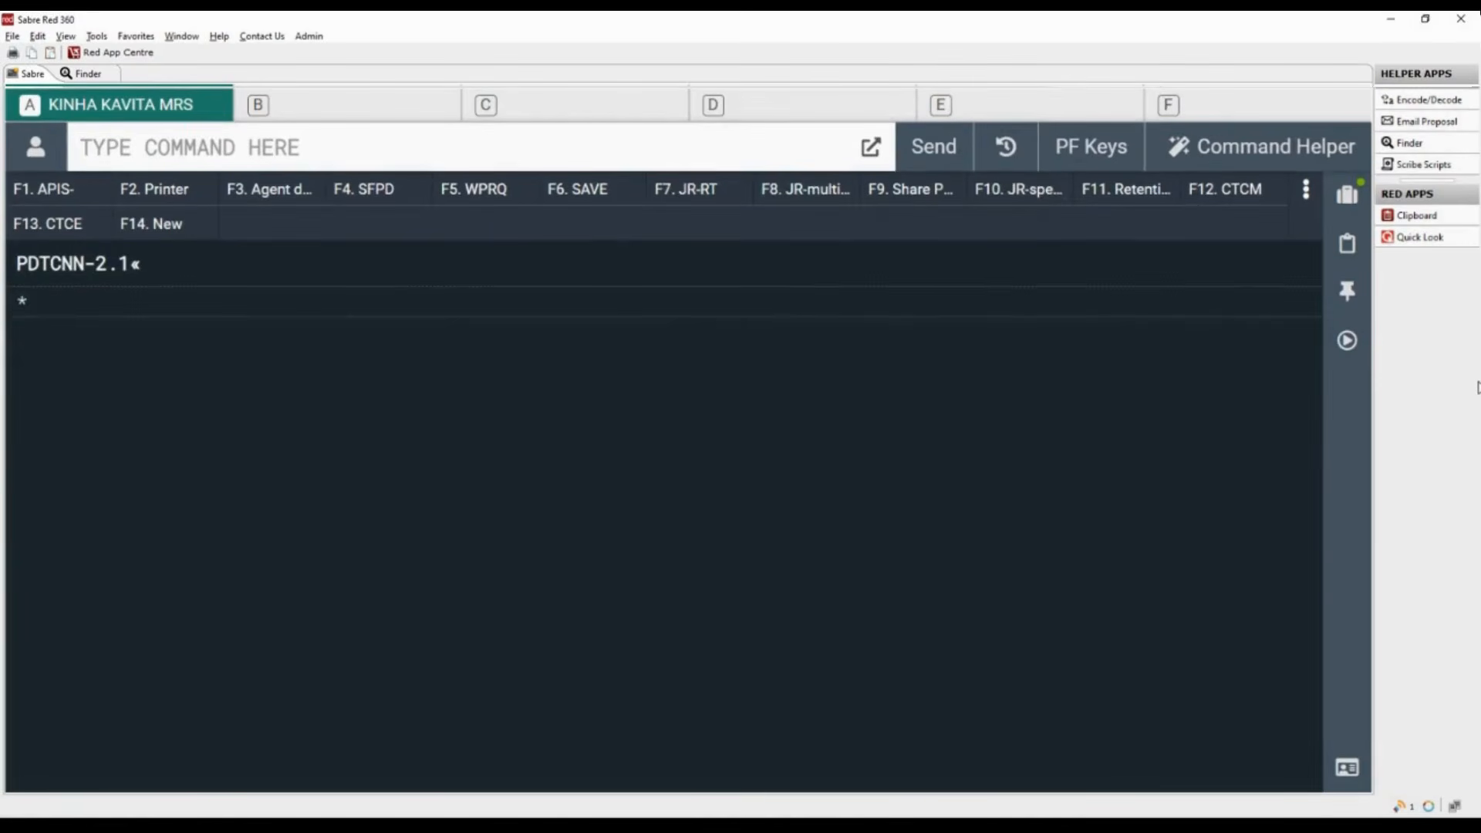
- Add the infant's name with the -I/ entry, the title MISS and the date of birth after an asterisk
type("-")
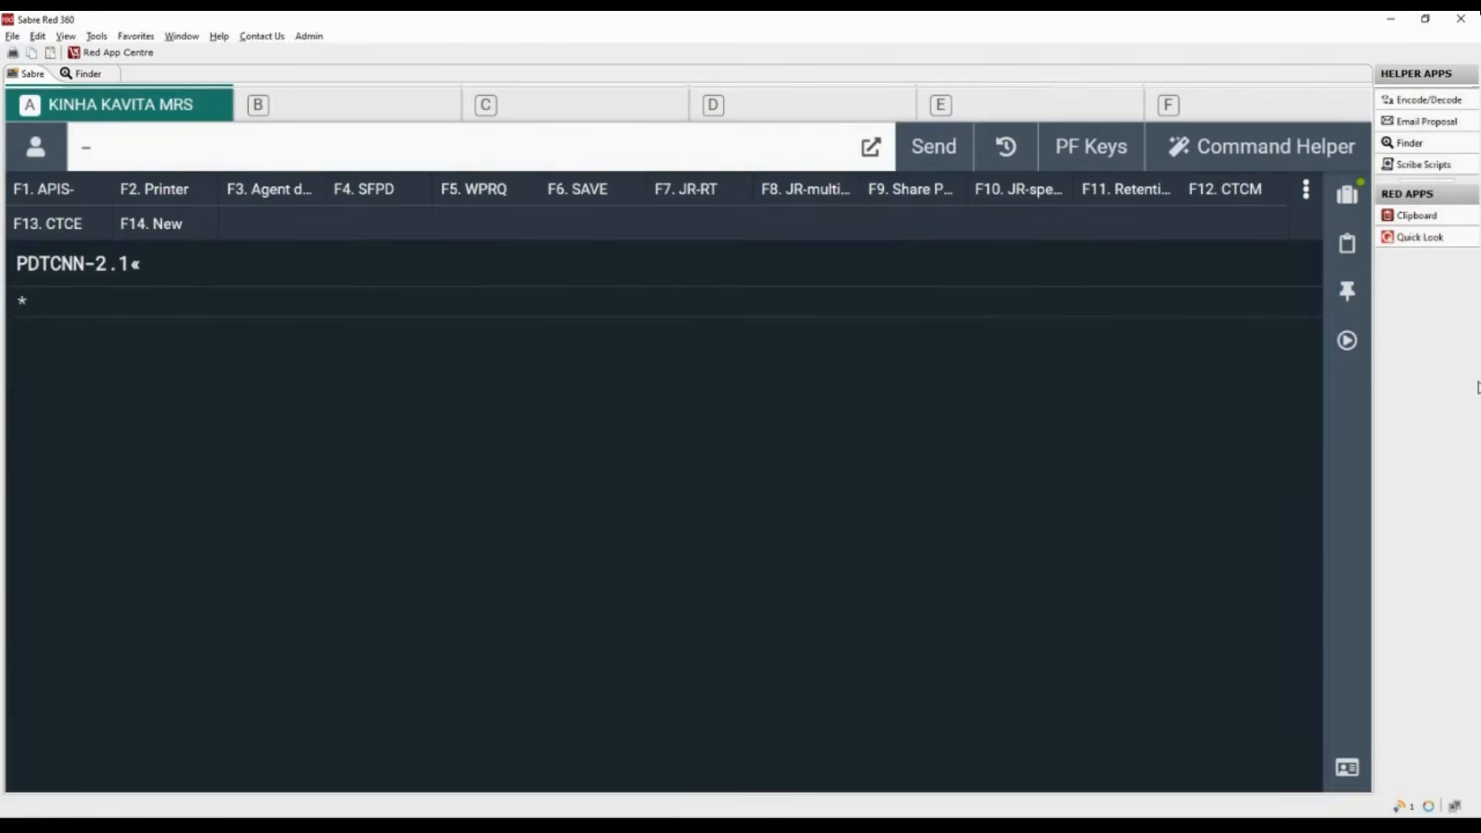
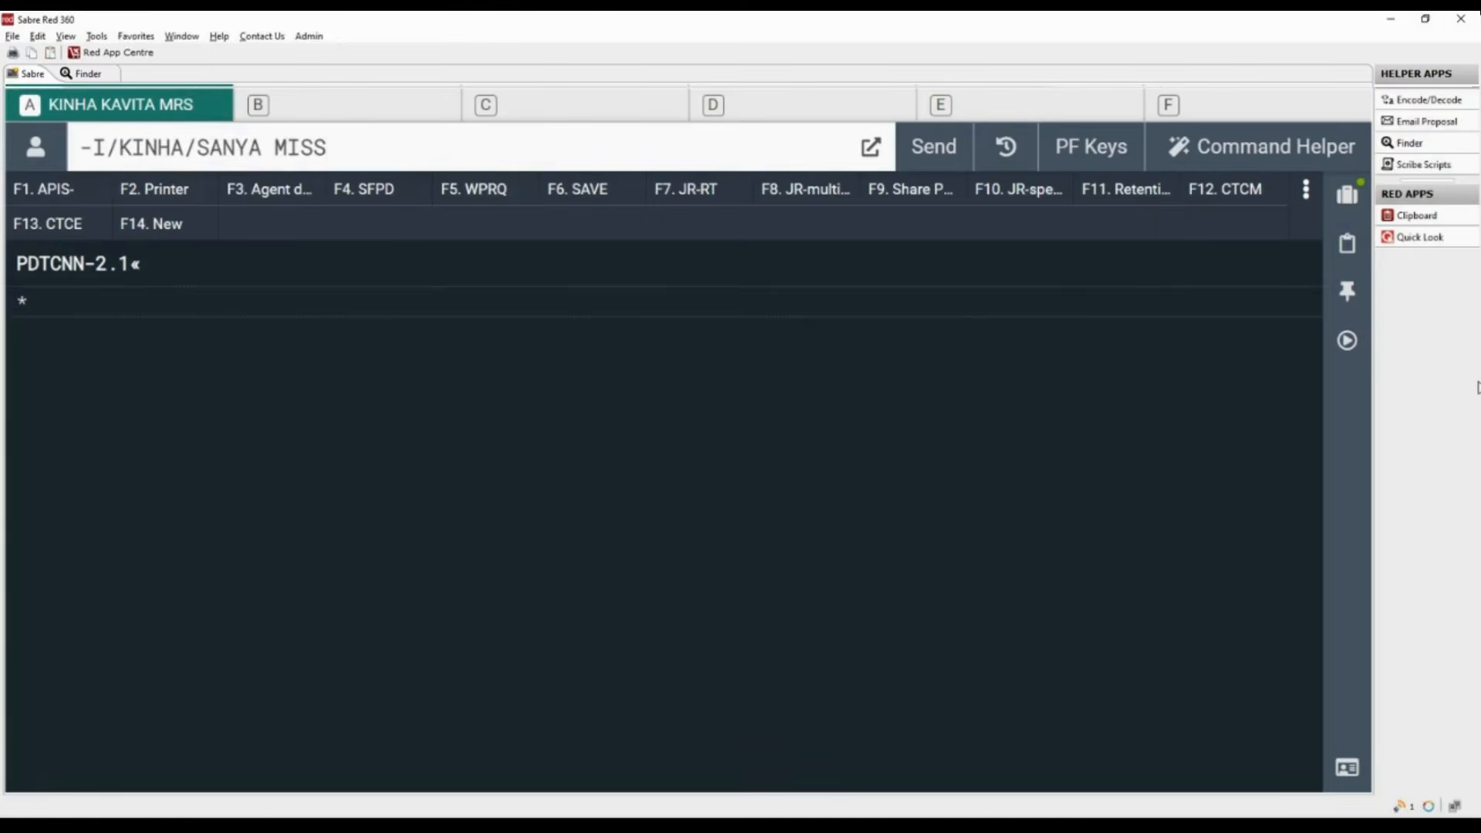
type("*11JUN22")
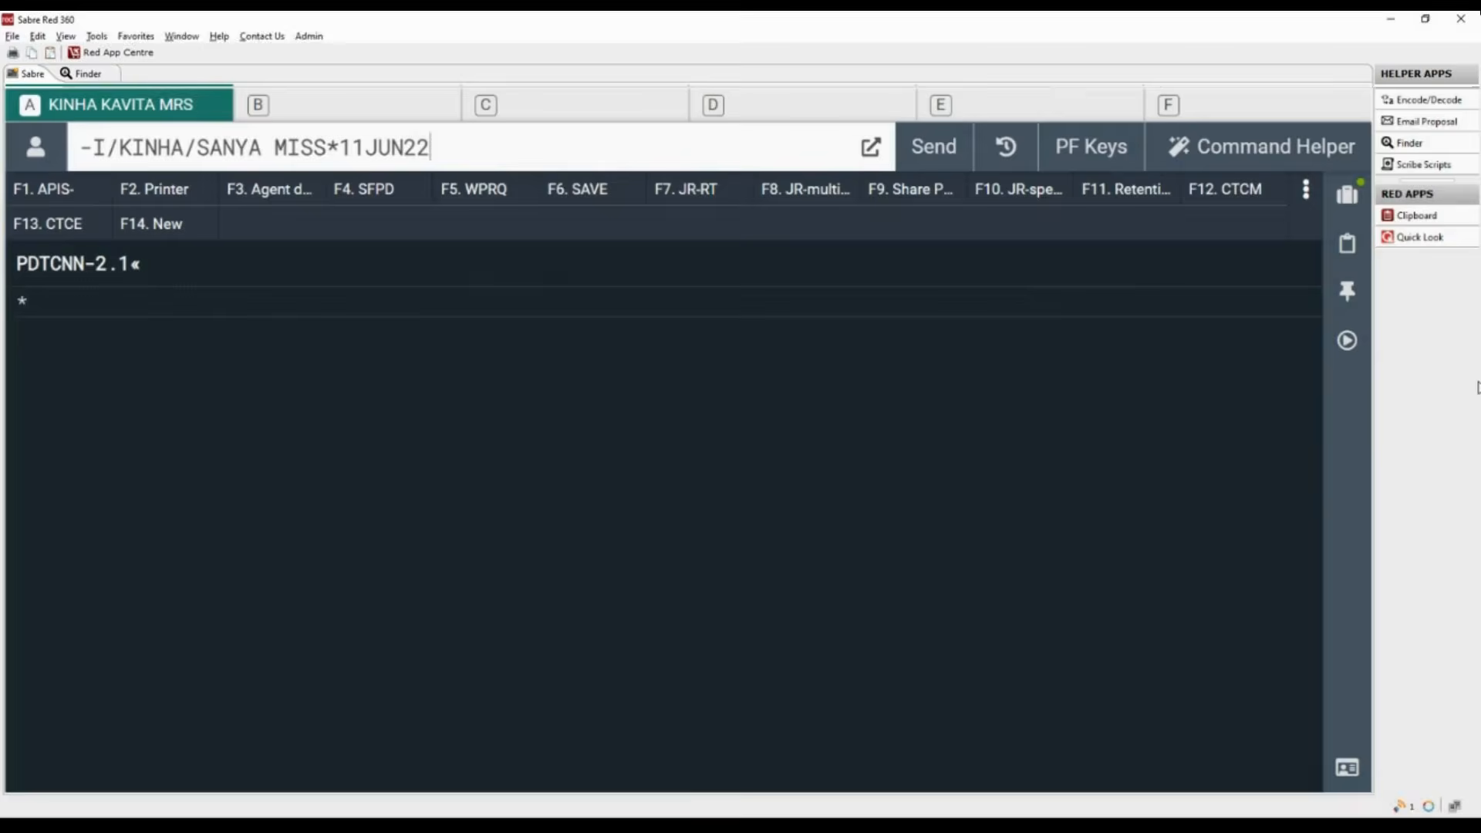
key("Return")
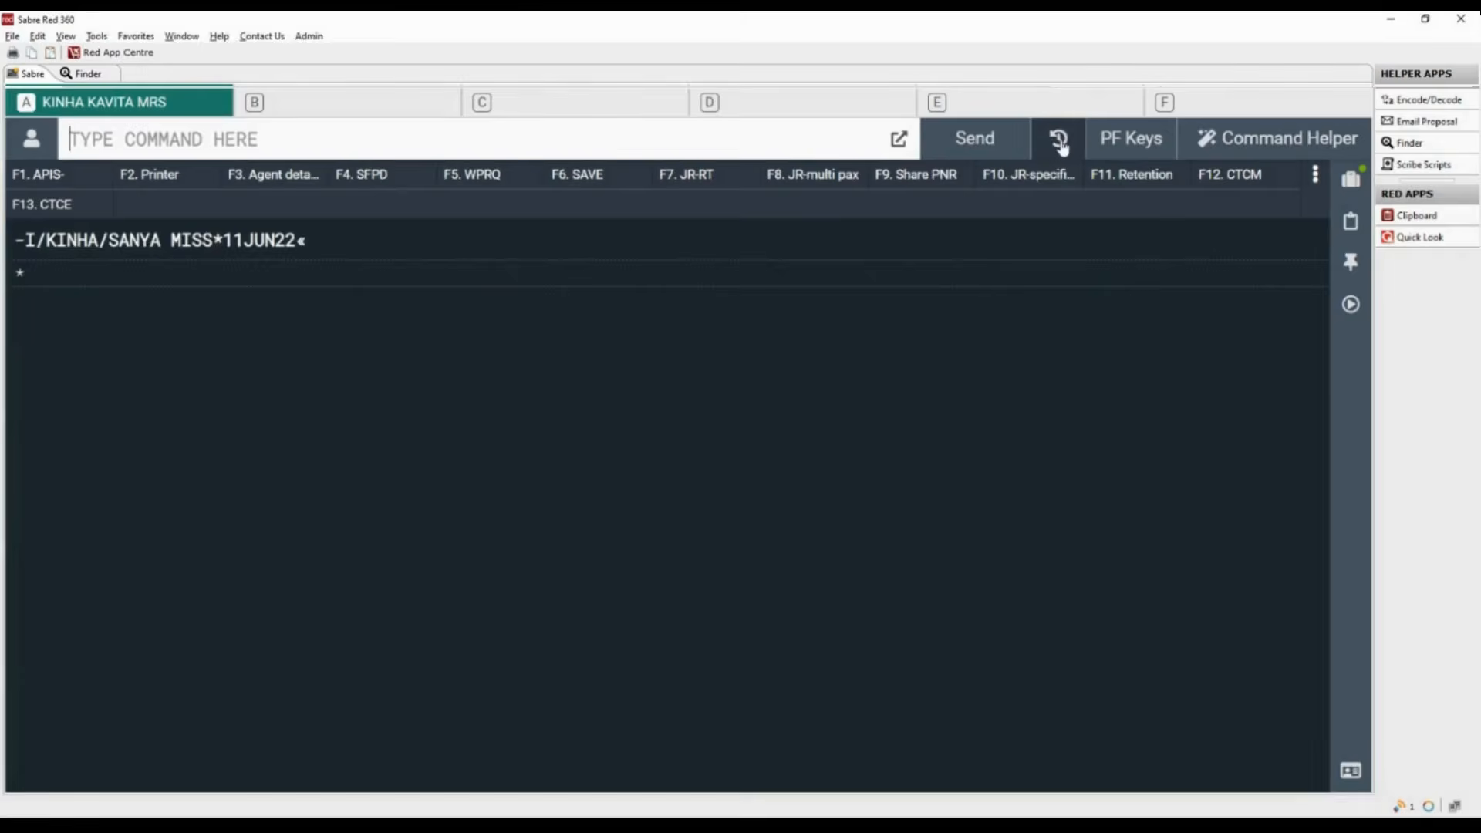
- Recall the infant name entry from the command history and replace its -I prefix with 3INFT
left_click(1060, 143)
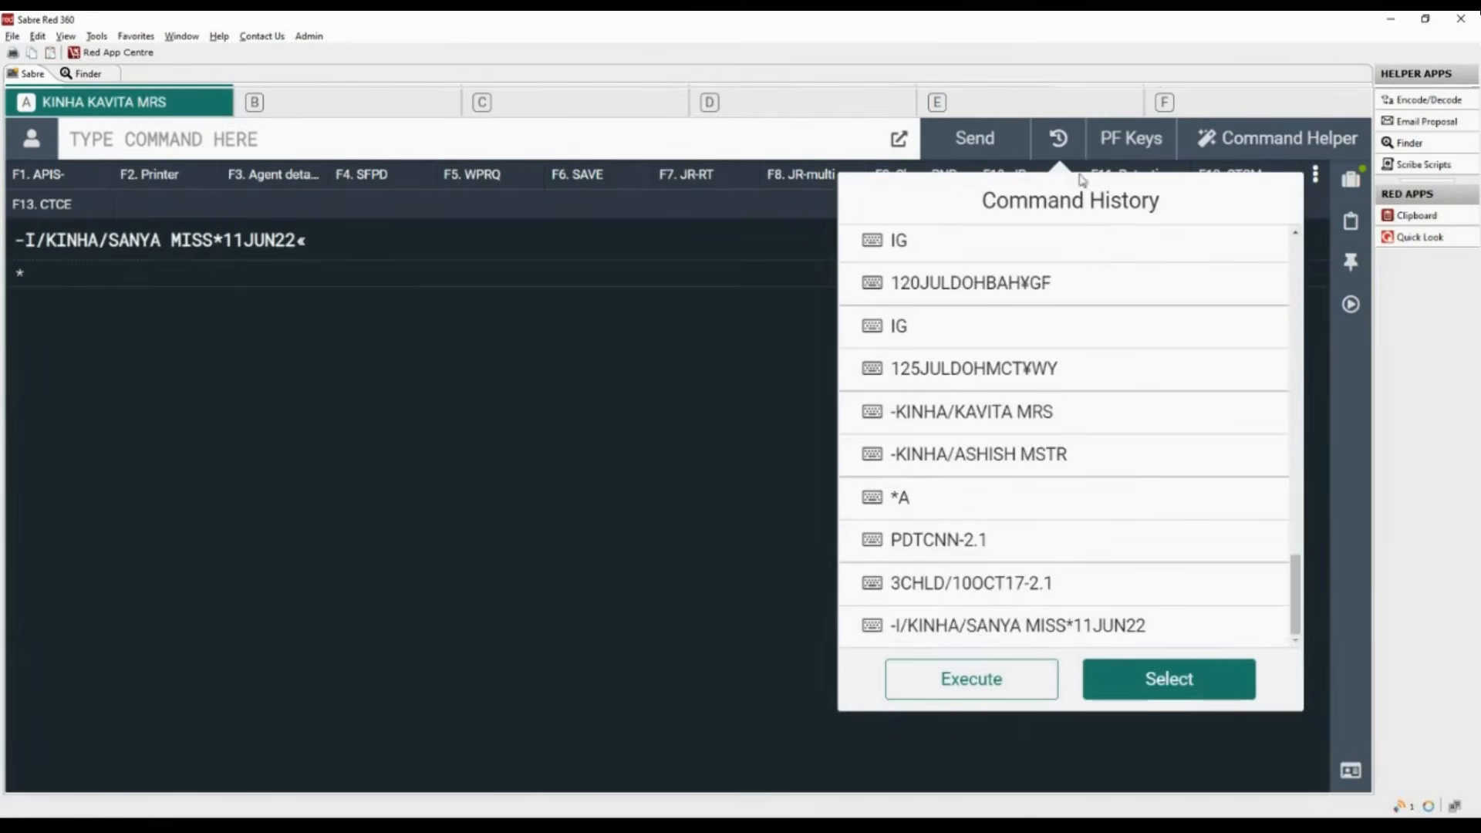
left_click(1185, 626)
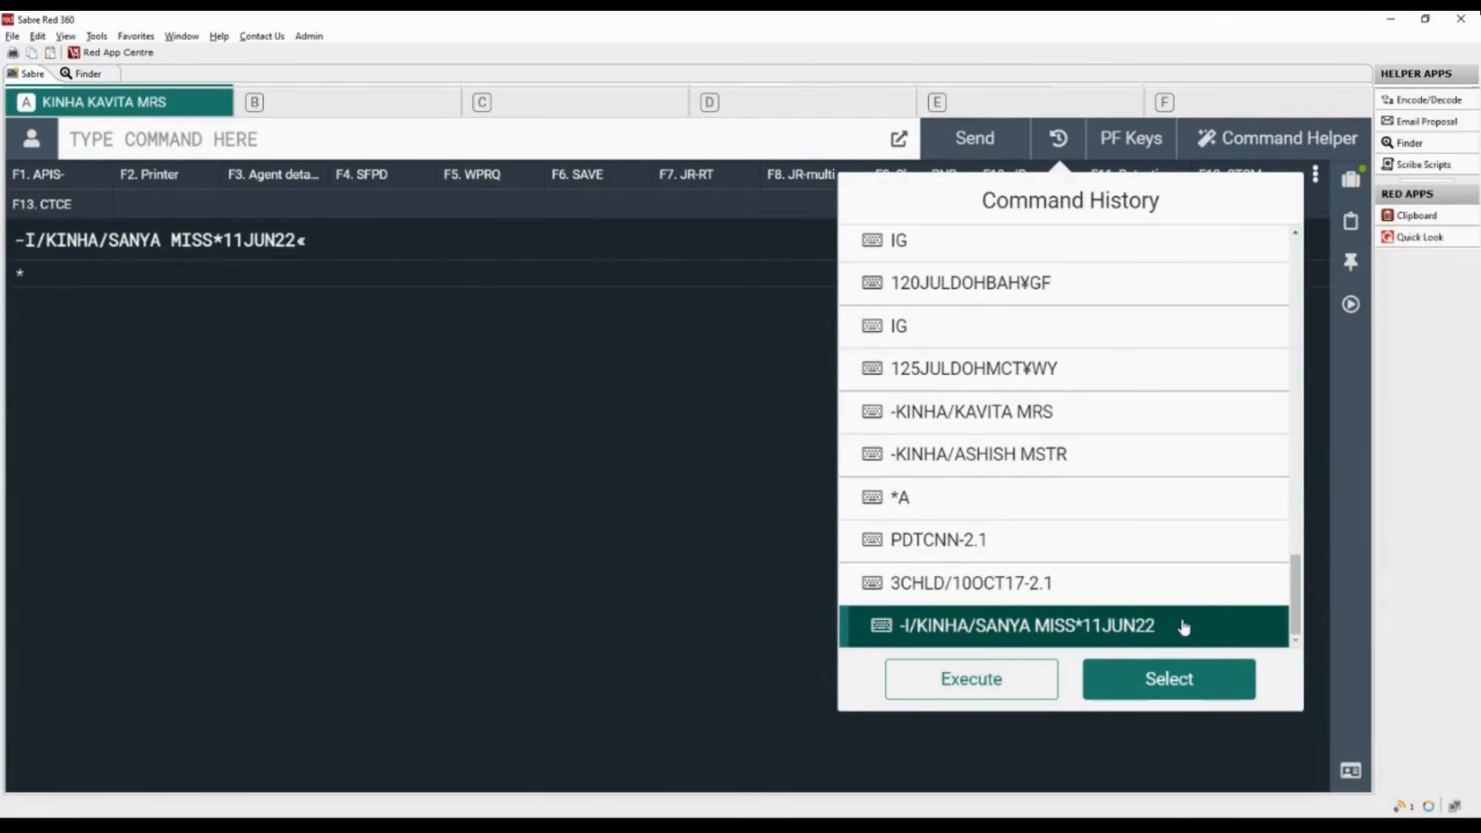
left_click(1192, 689)
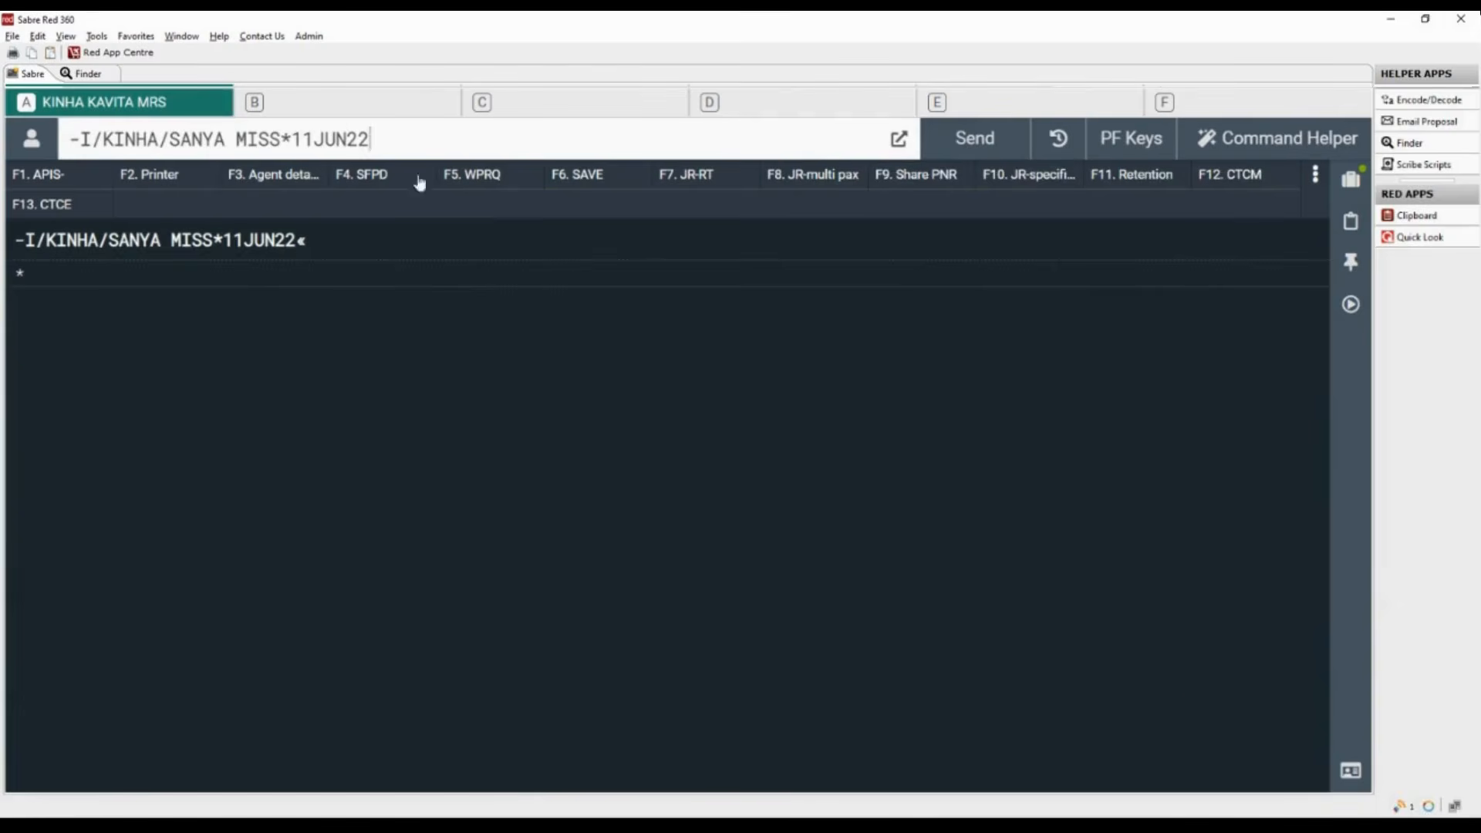
left_click(67, 139)
left_click_drag(66, 139, 91, 139)
type("3INFT")
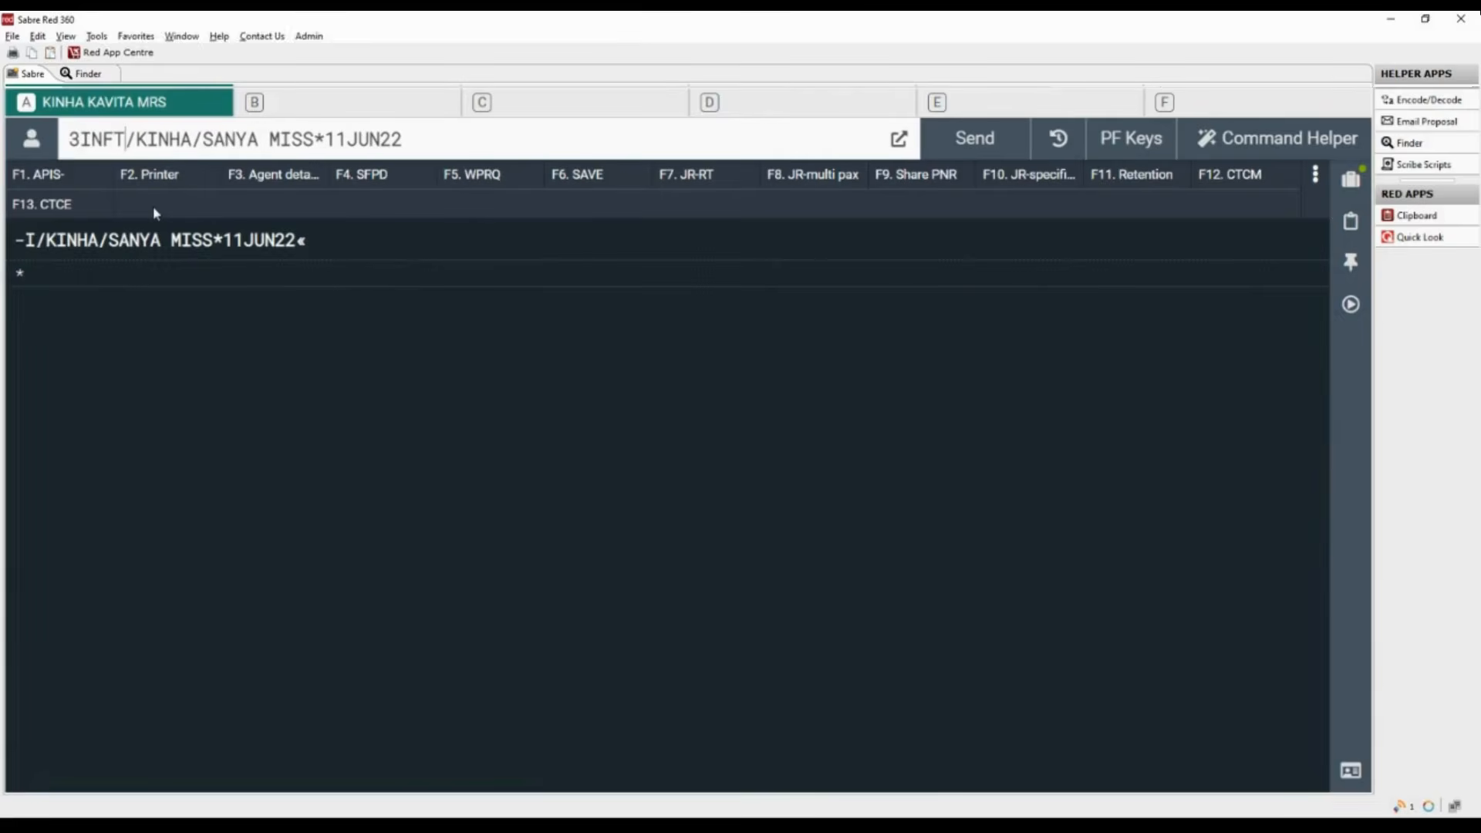
- Submit the INFT request with a slash before the birth date and -1.1 for the adult, and redisplay the booking with *A
left_click(323, 141)
key("BackSpace")
type("/")
left_click(417, 141)
type("-1.1")
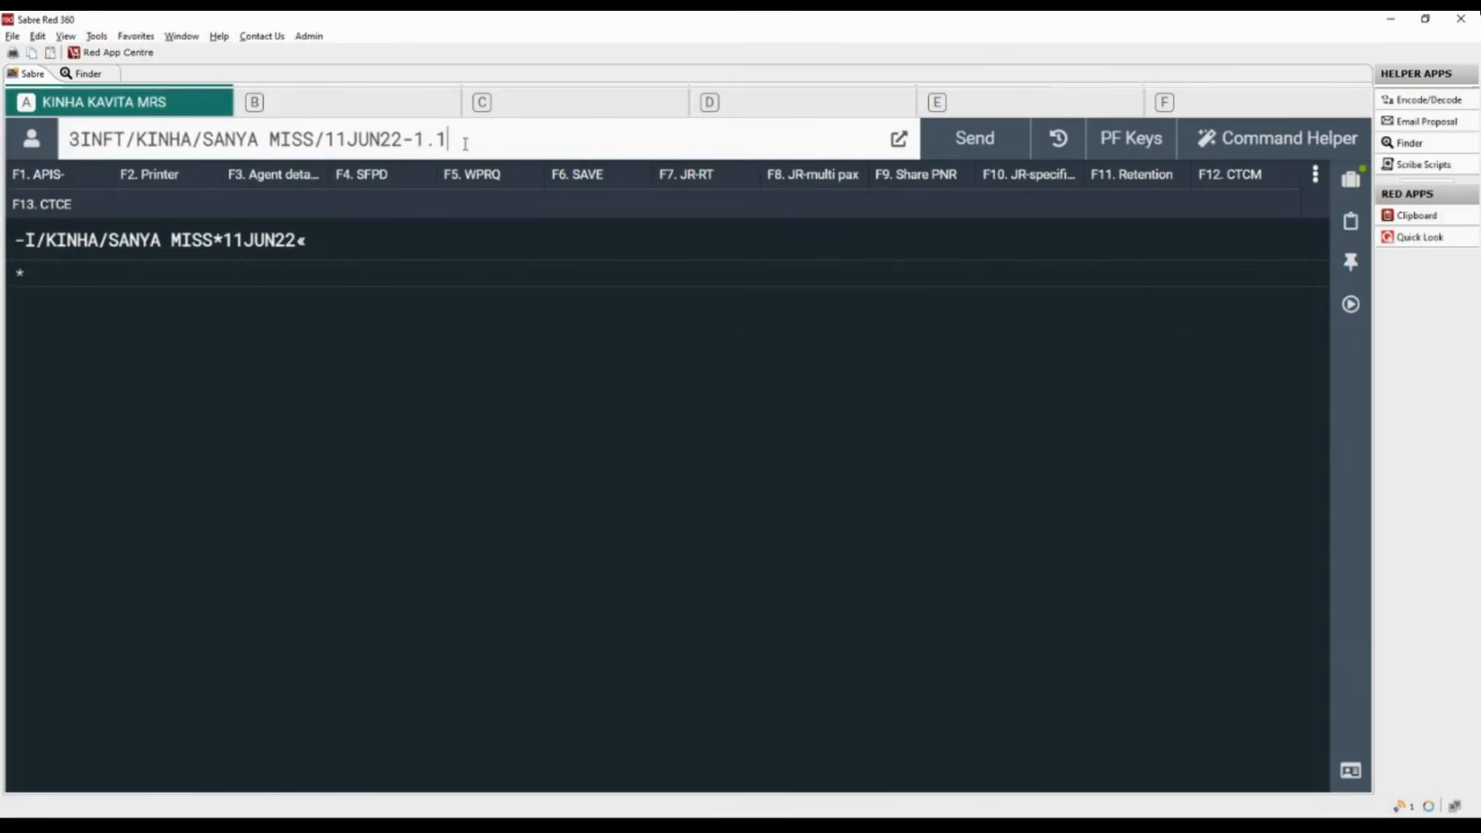
key("Return")
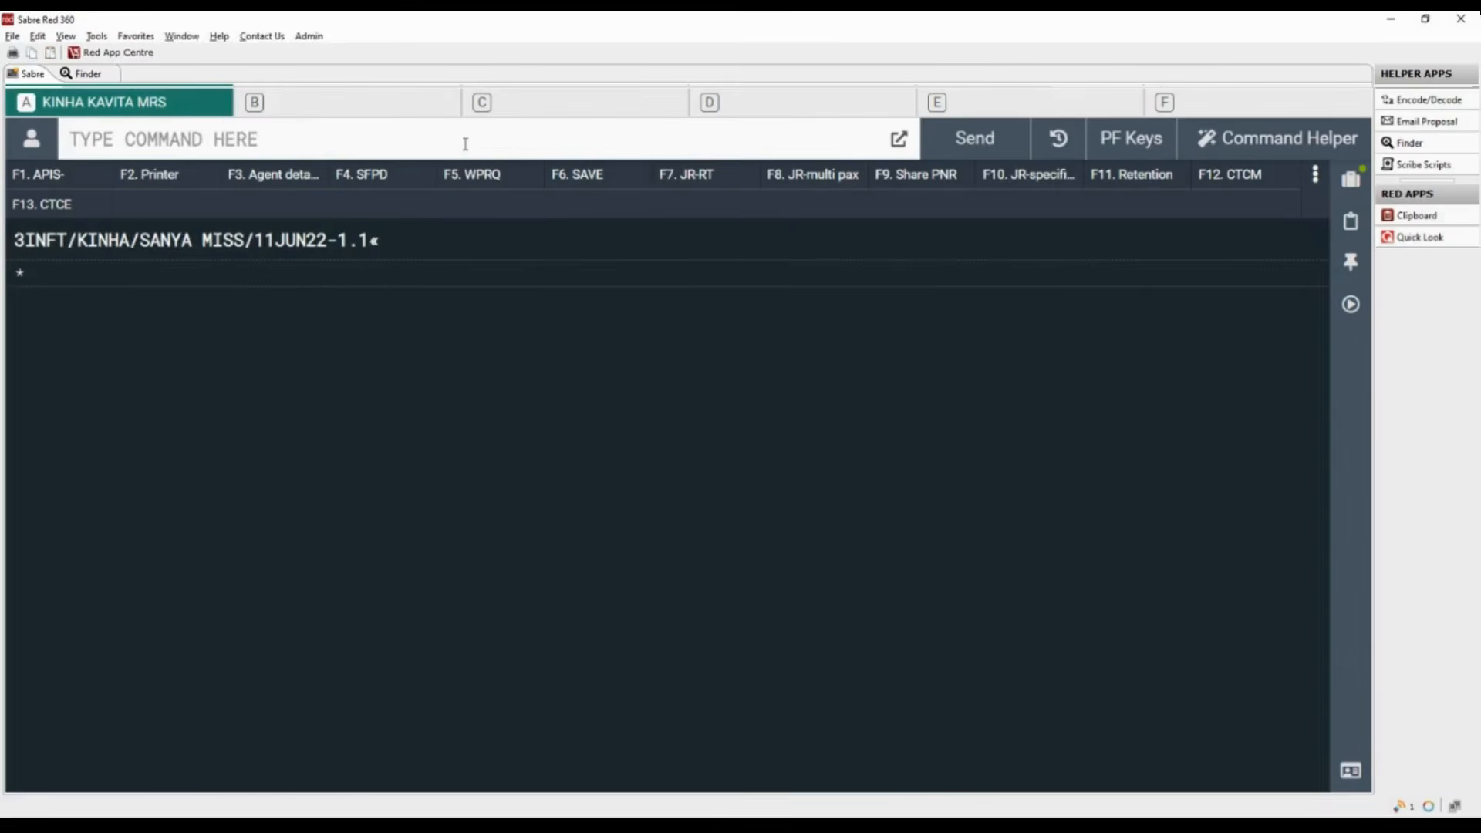
type("*A")
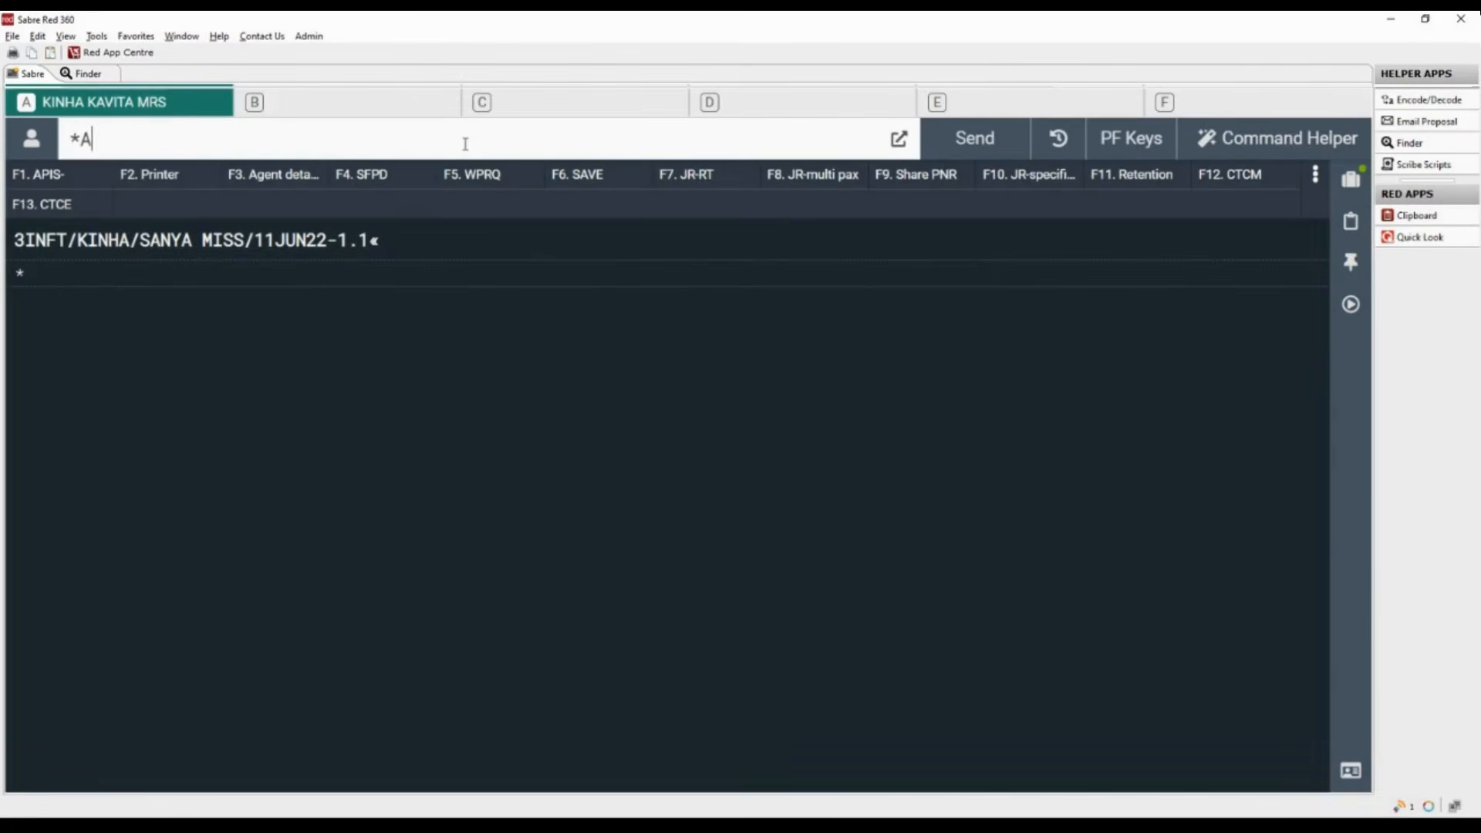
key("Return")
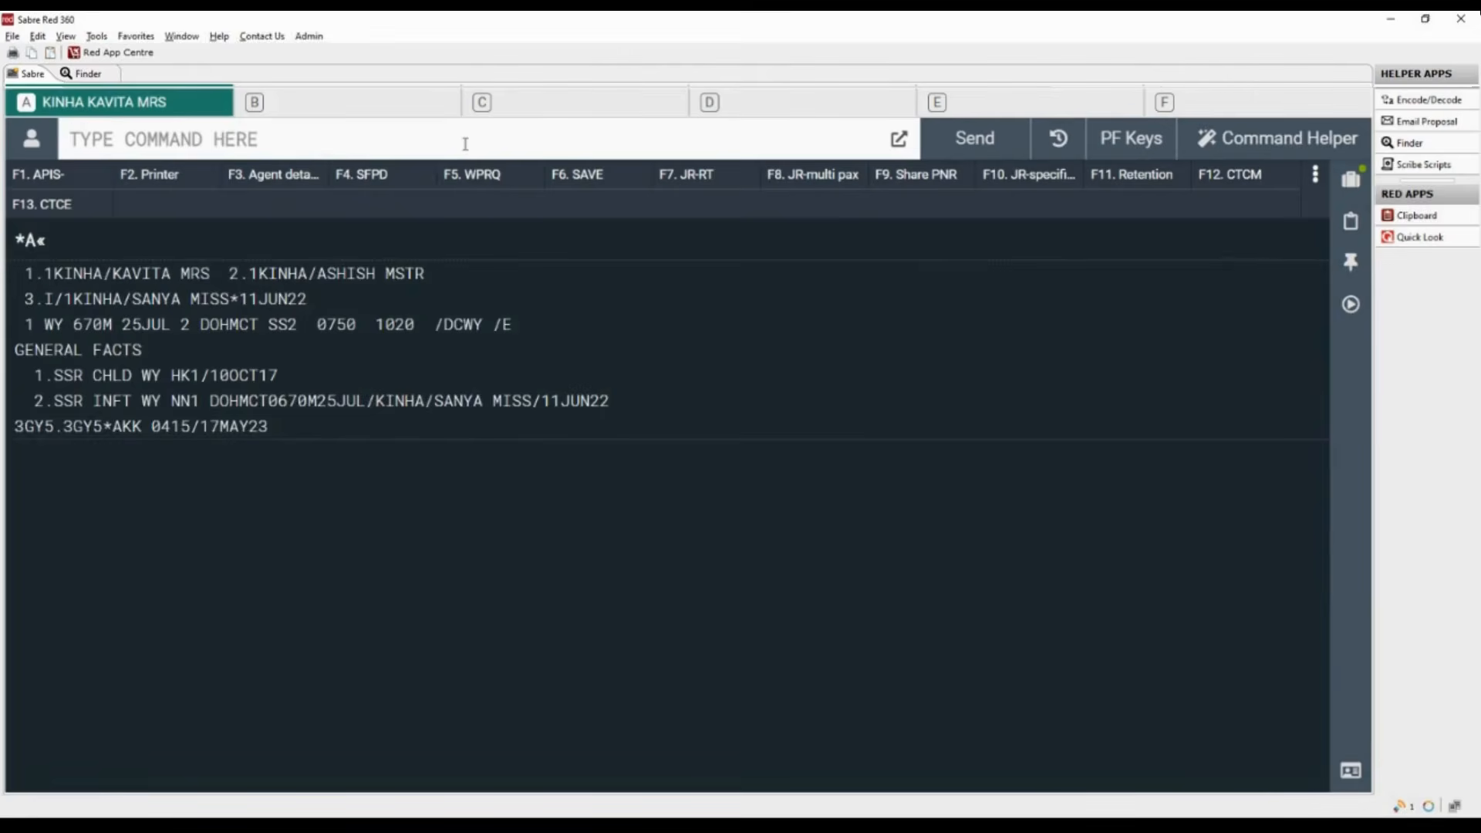
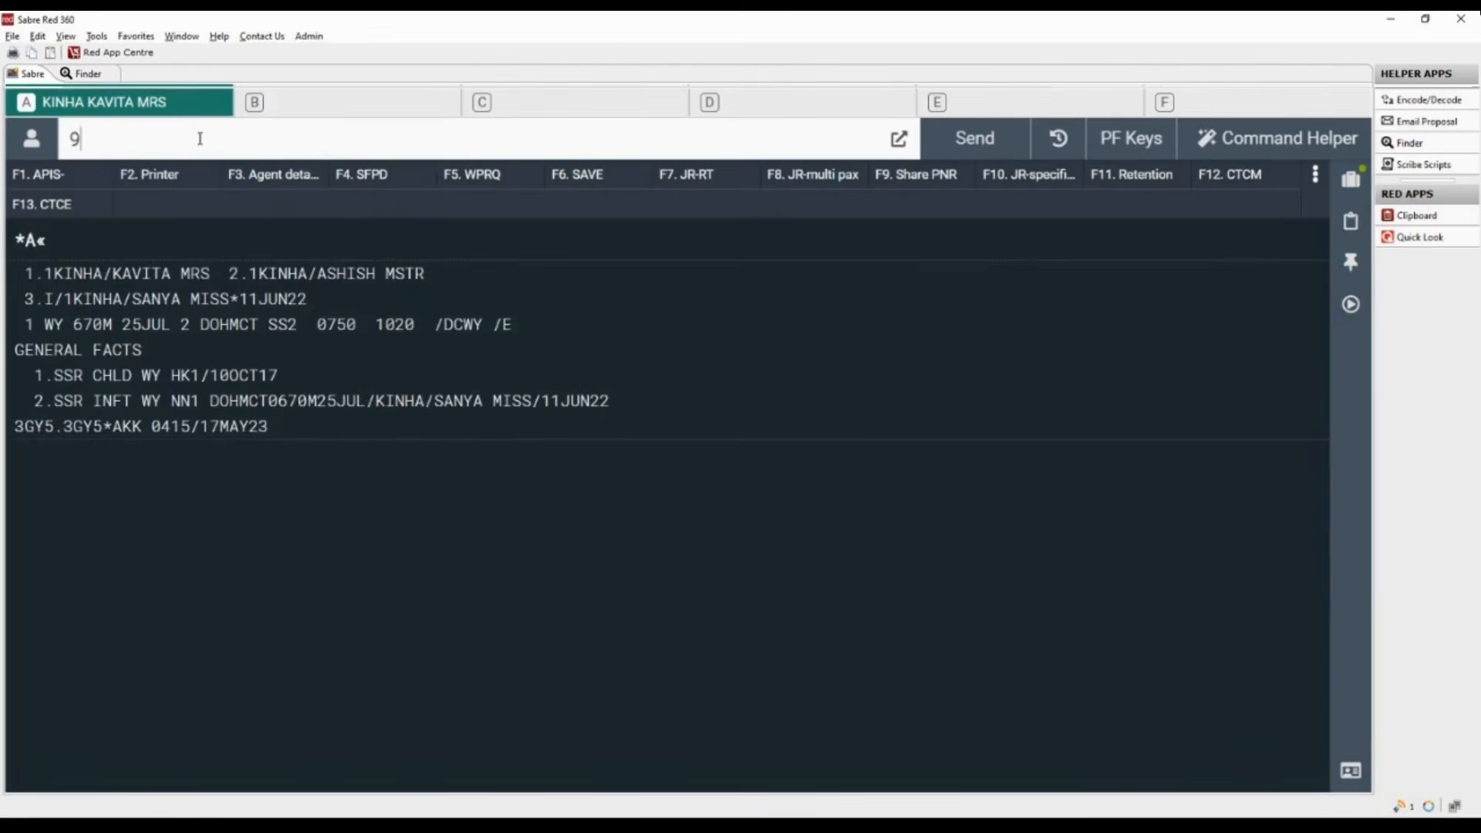
- Add the contact phone number to the booking with the 9 entry and city code DOH
key("Return")
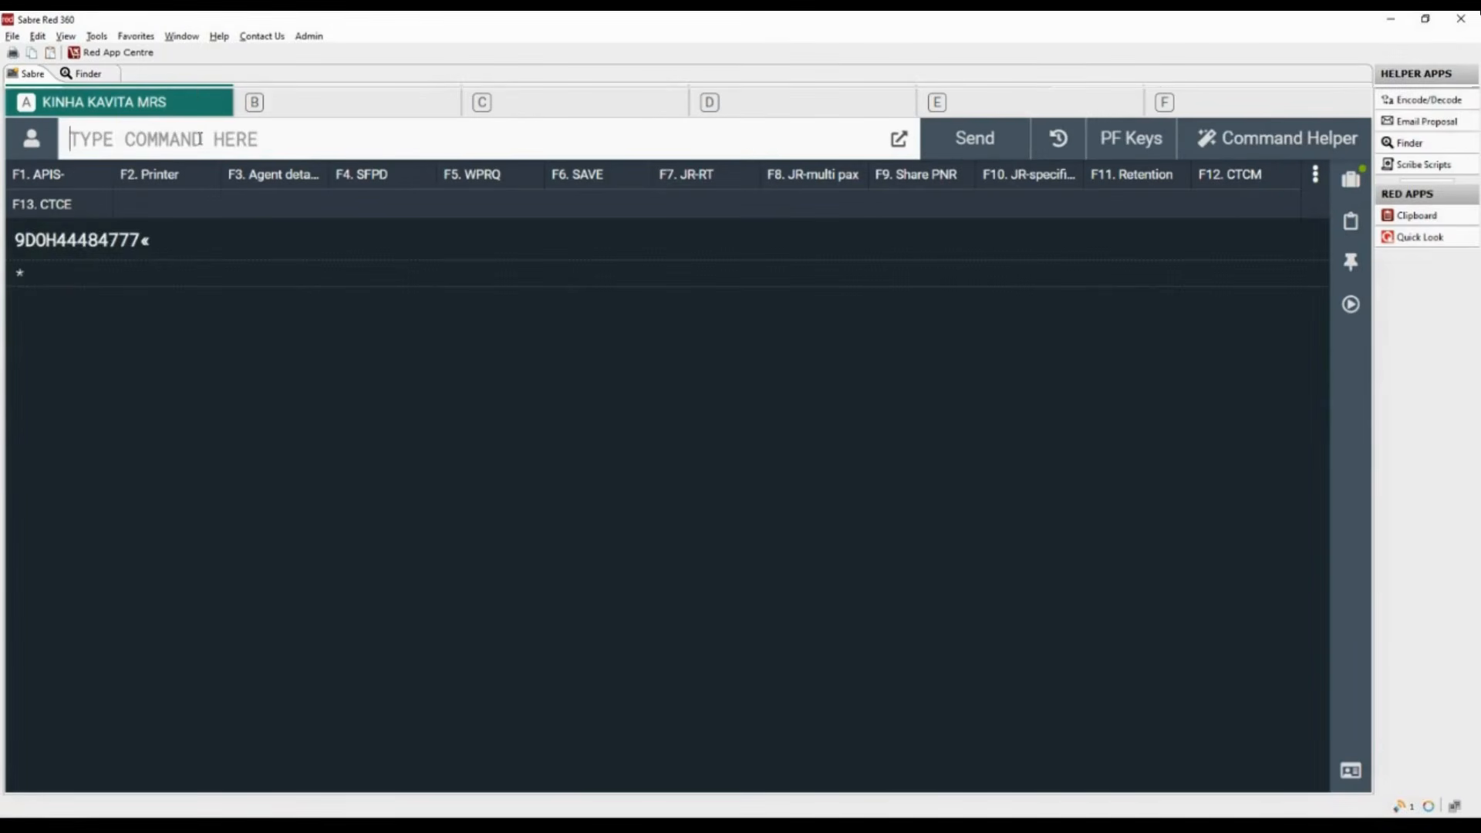
- Add the ticketing arrangement to the booking with the entry 7TAW/
type("7T")
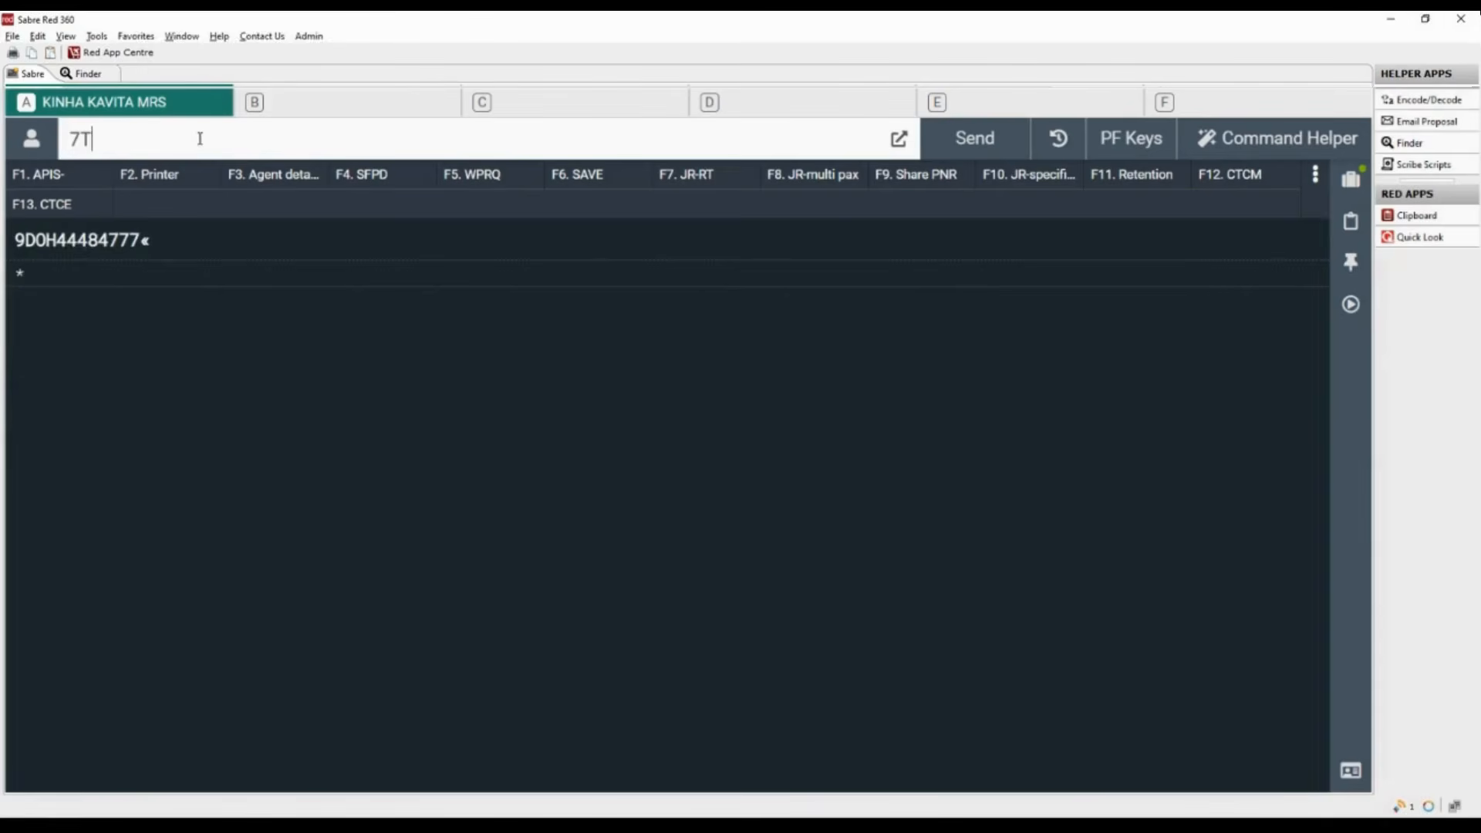
type("AW/")
key("Return")
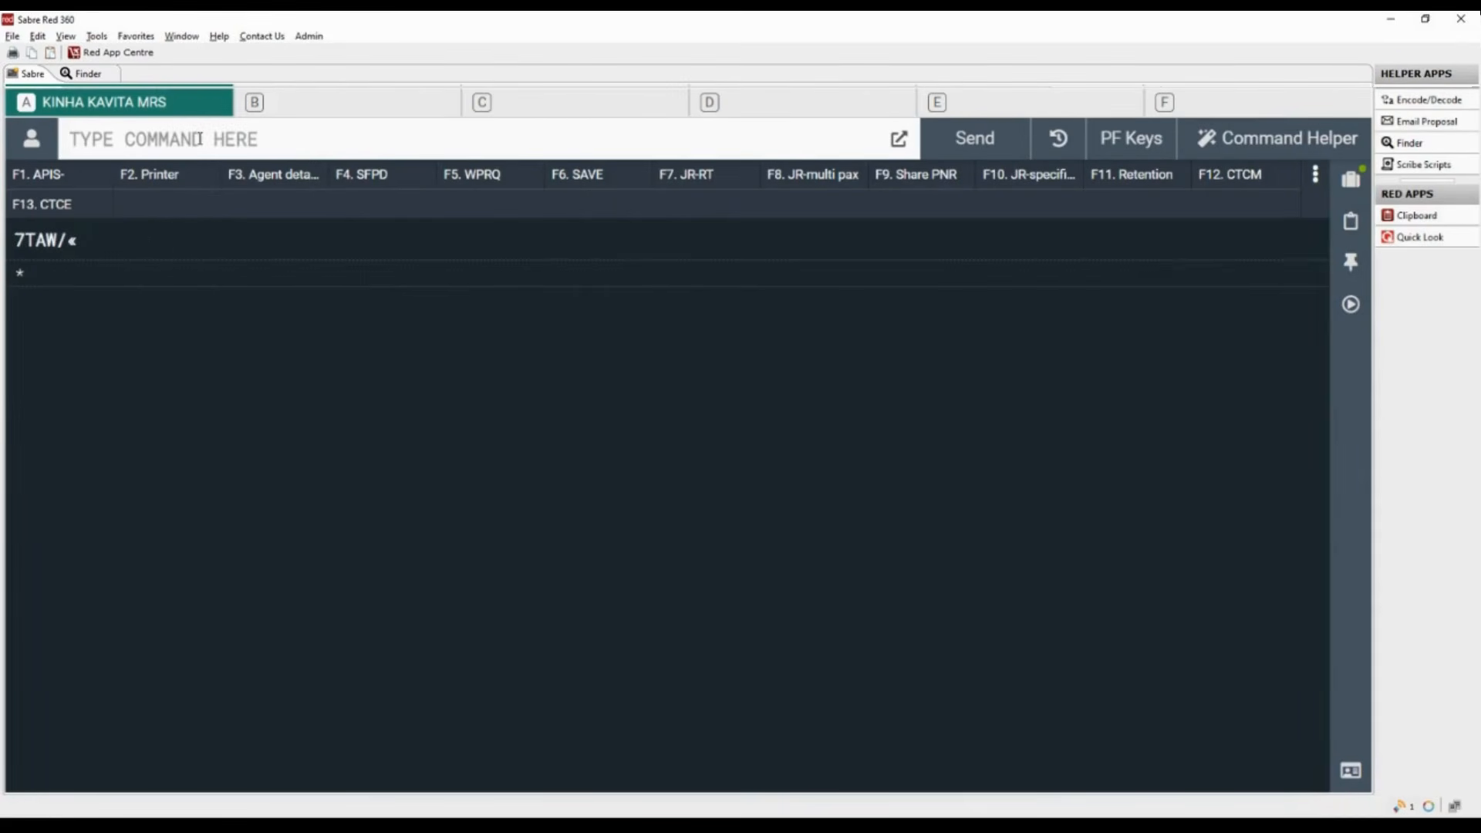
- Add the received-from field to the booking with the 6 entry, giving the title MR and the requester's name
type("6")
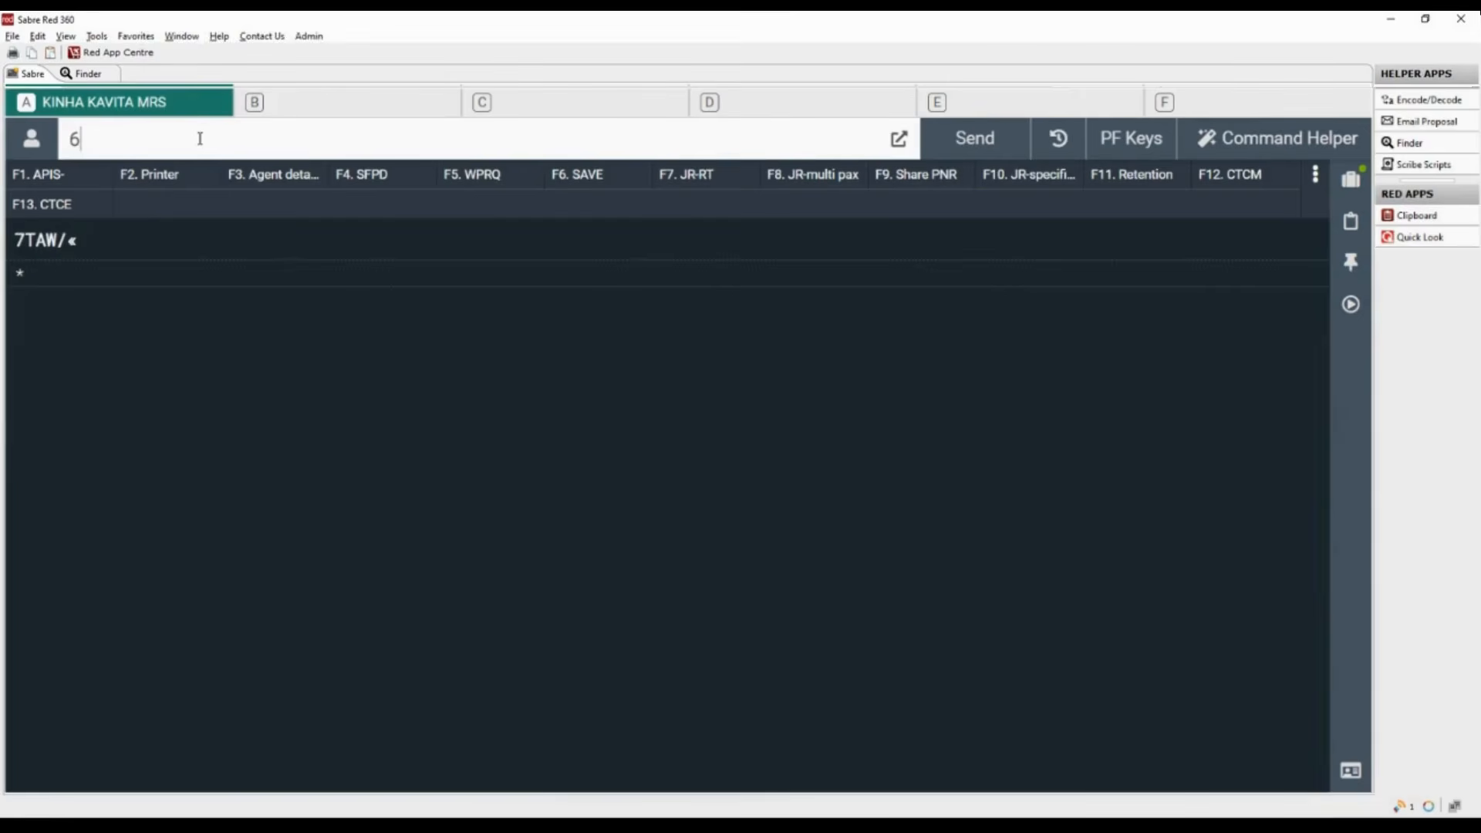
type("MR AMIT")
key("Return")
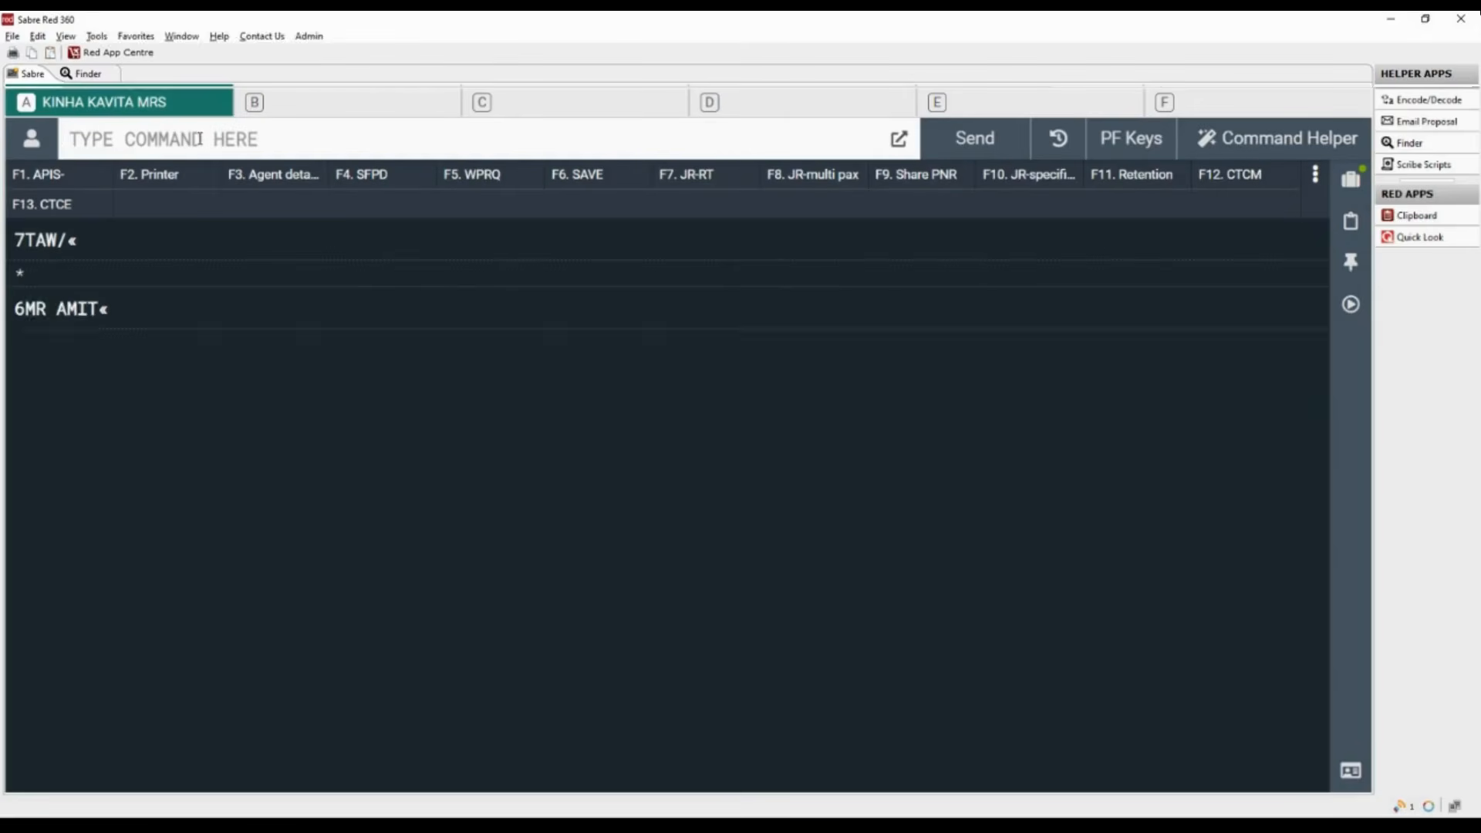
- End, save and retrieve the booking with ER, and highlight the record locator, the agency signature line and the DCWY code
type("ER")
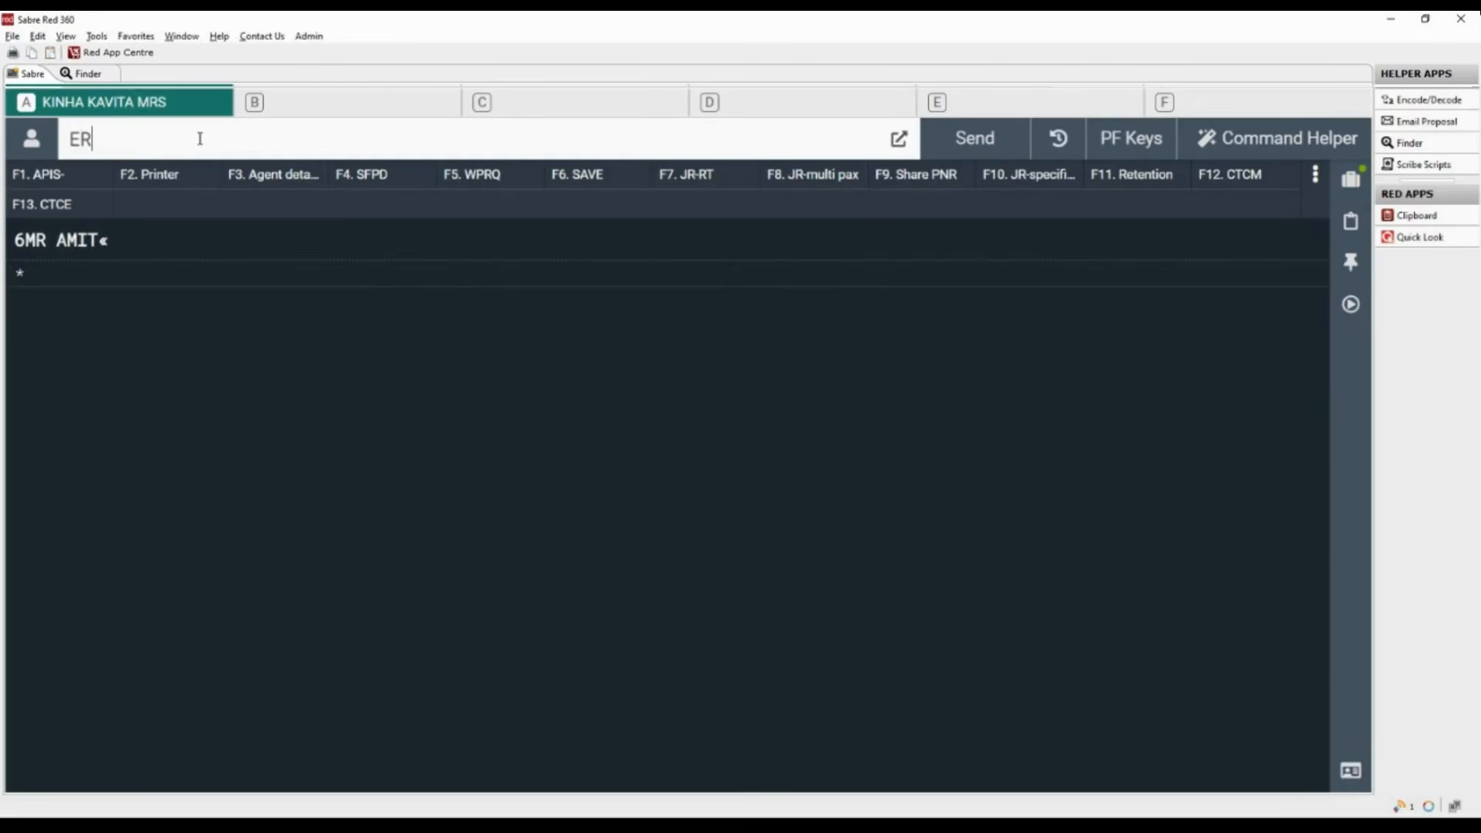
key("Return")
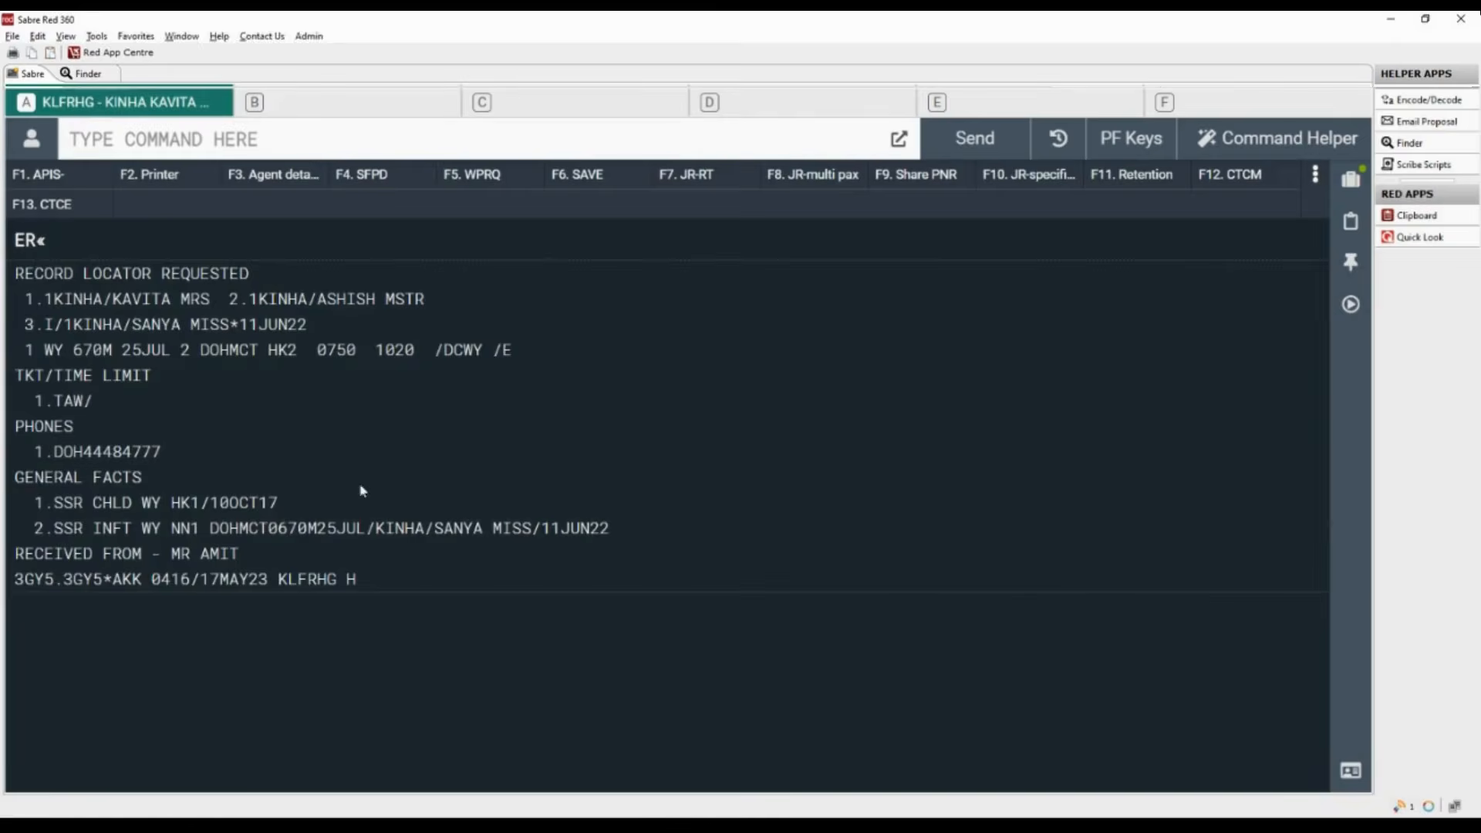
left_click_drag(279, 579, 341, 579)
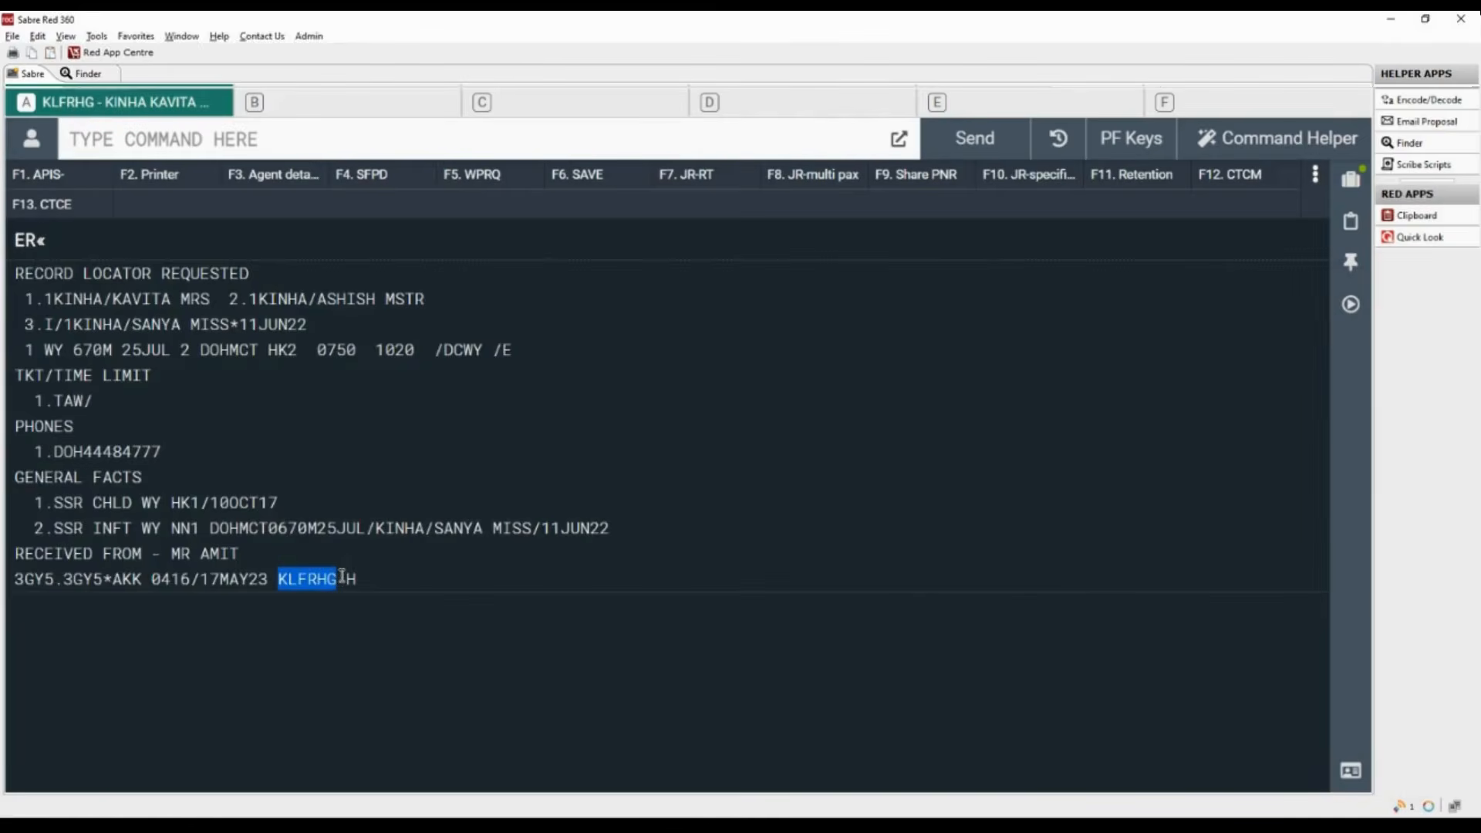
left_click(16, 584)
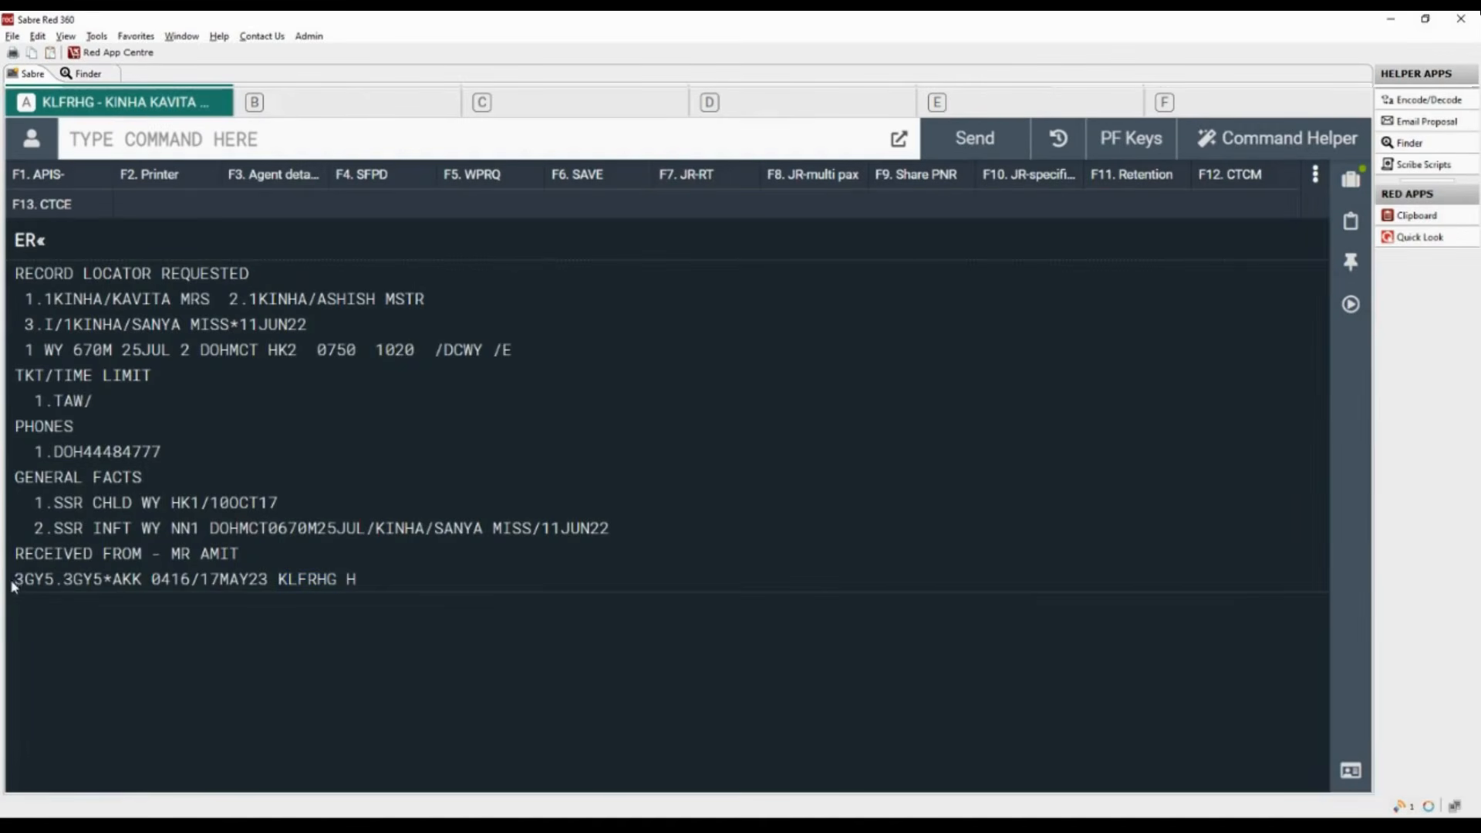
left_click_drag(14, 580, 366, 593)
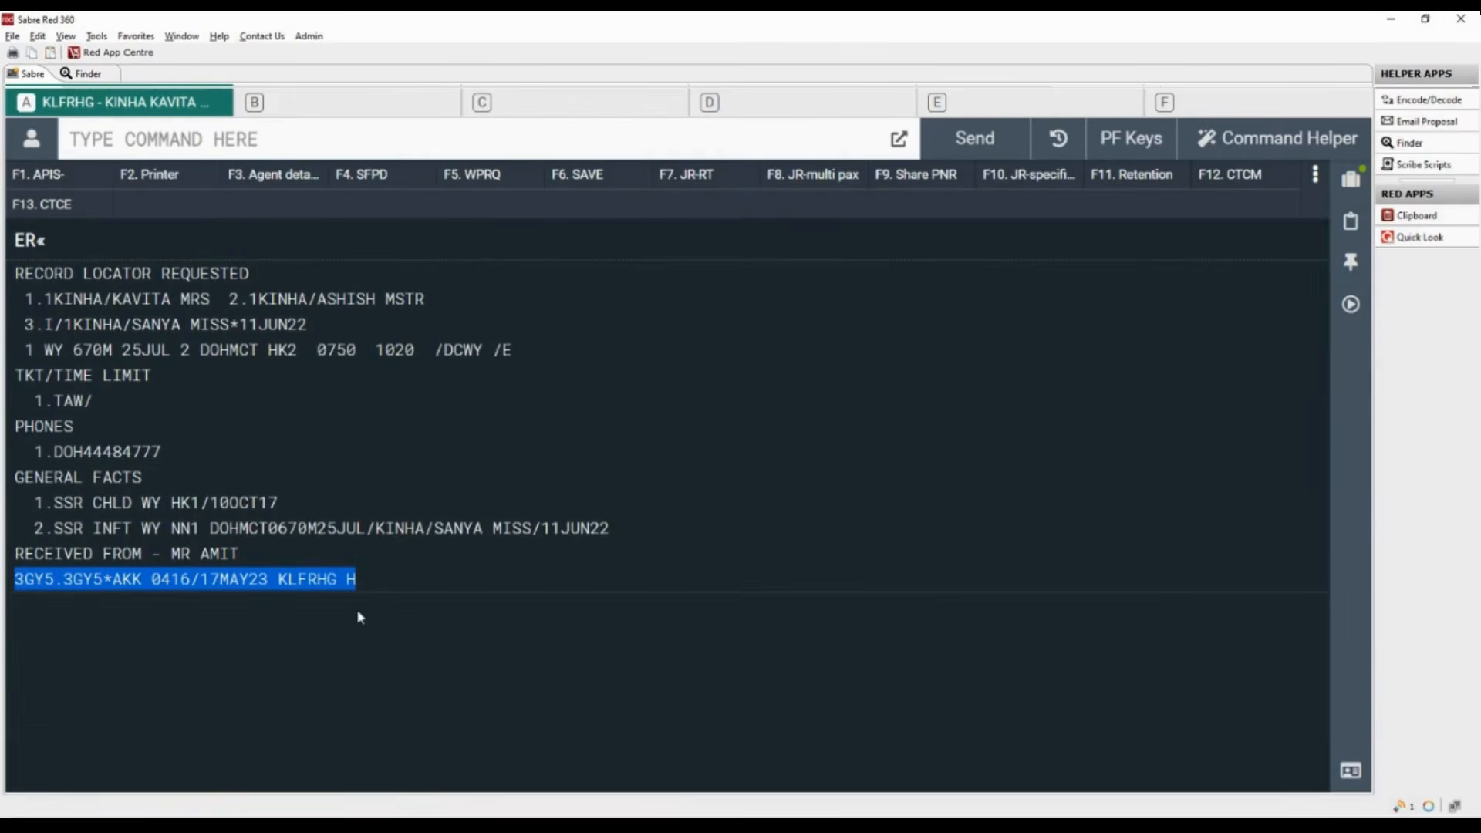
left_click_drag(443, 351, 488, 352)
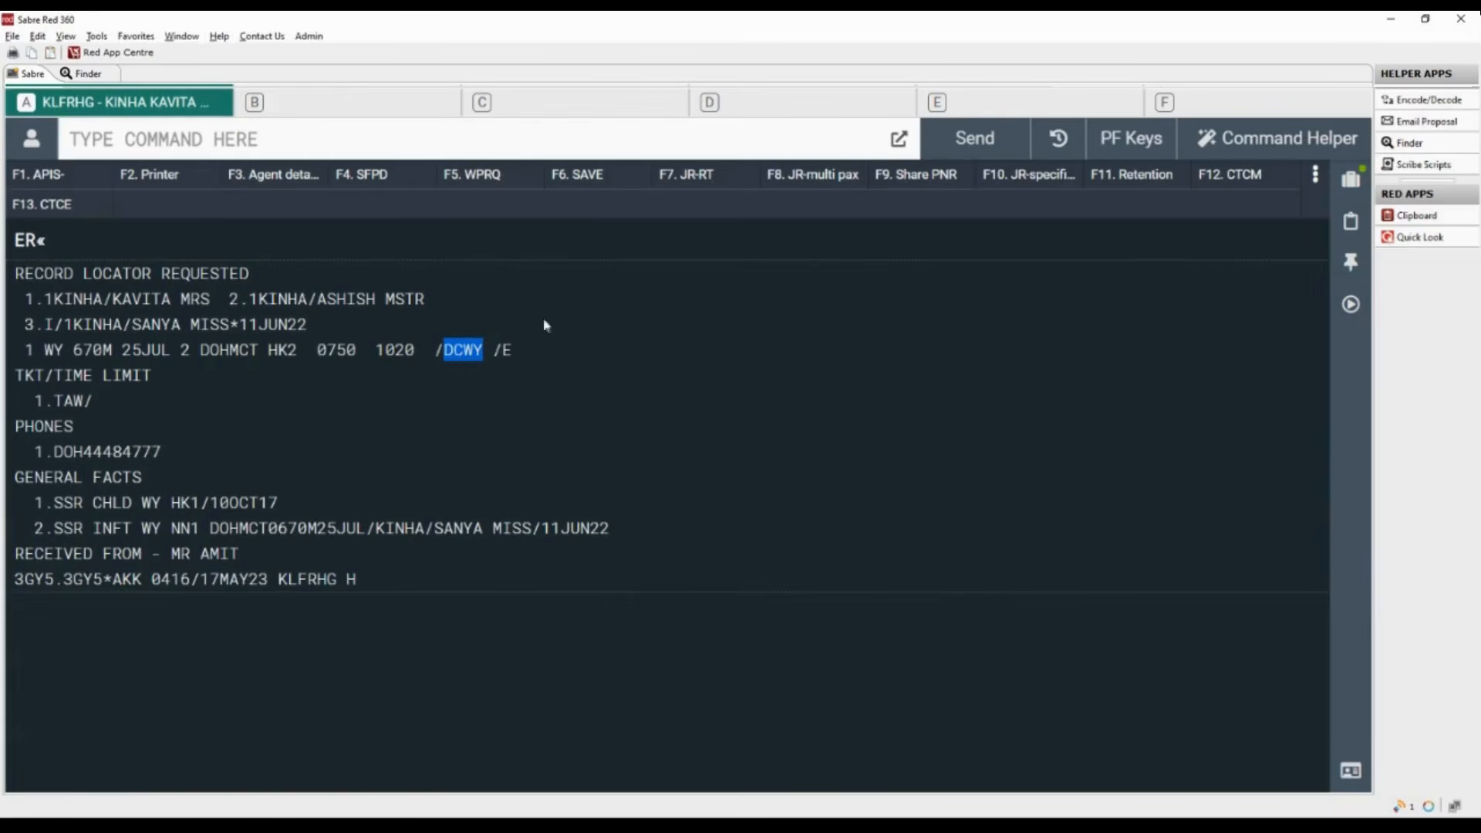
- Ignore and retrieve the booking with IR, and highlight the airline's locator on the flight segment
left_click(271, 139)
type("IR")
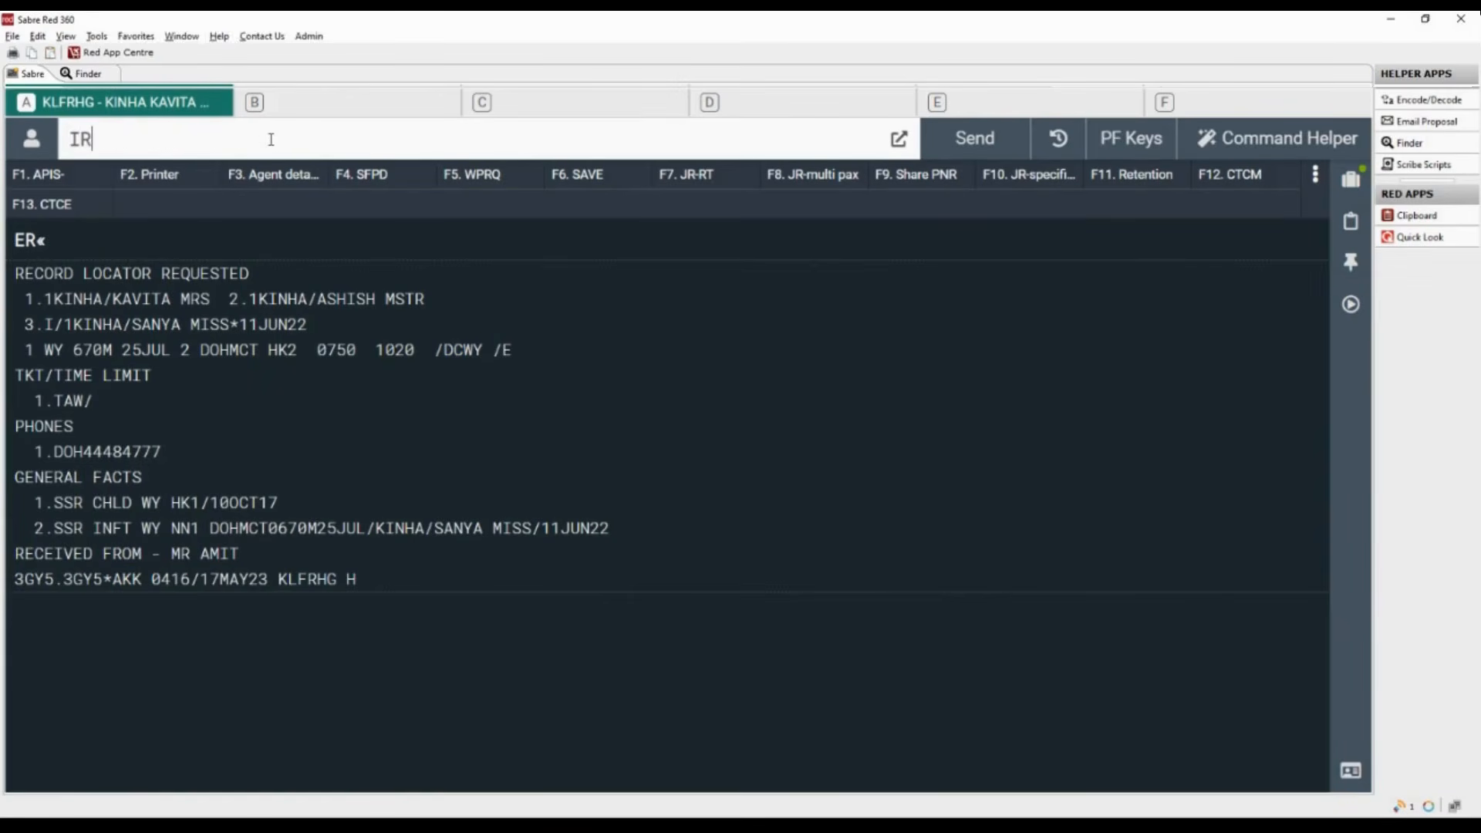
key("Return")
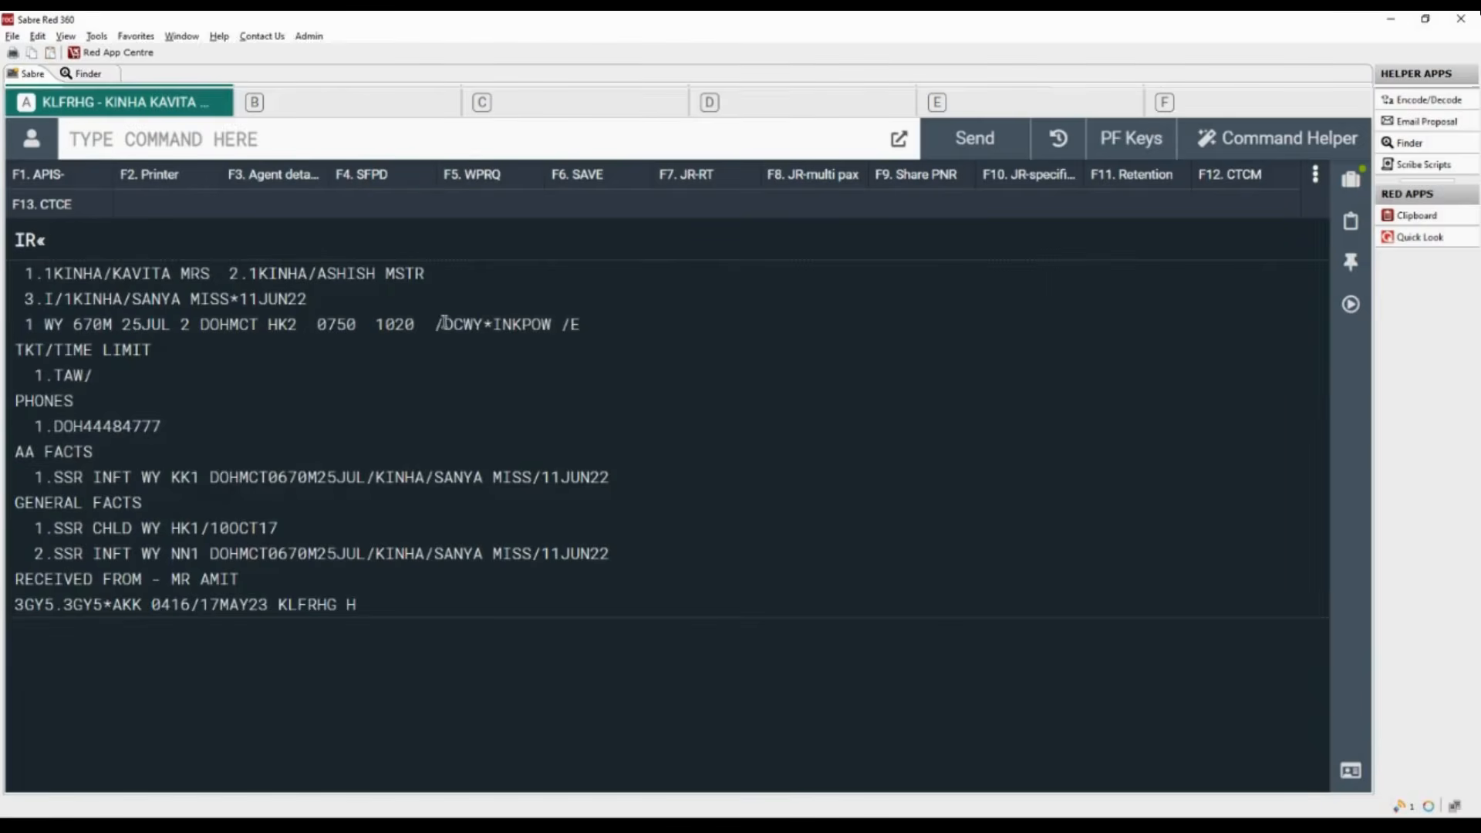
left_click_drag(444, 322, 557, 324)
- Ignore the open PNR with the entry IG
left_click(209, 141)
type("I")
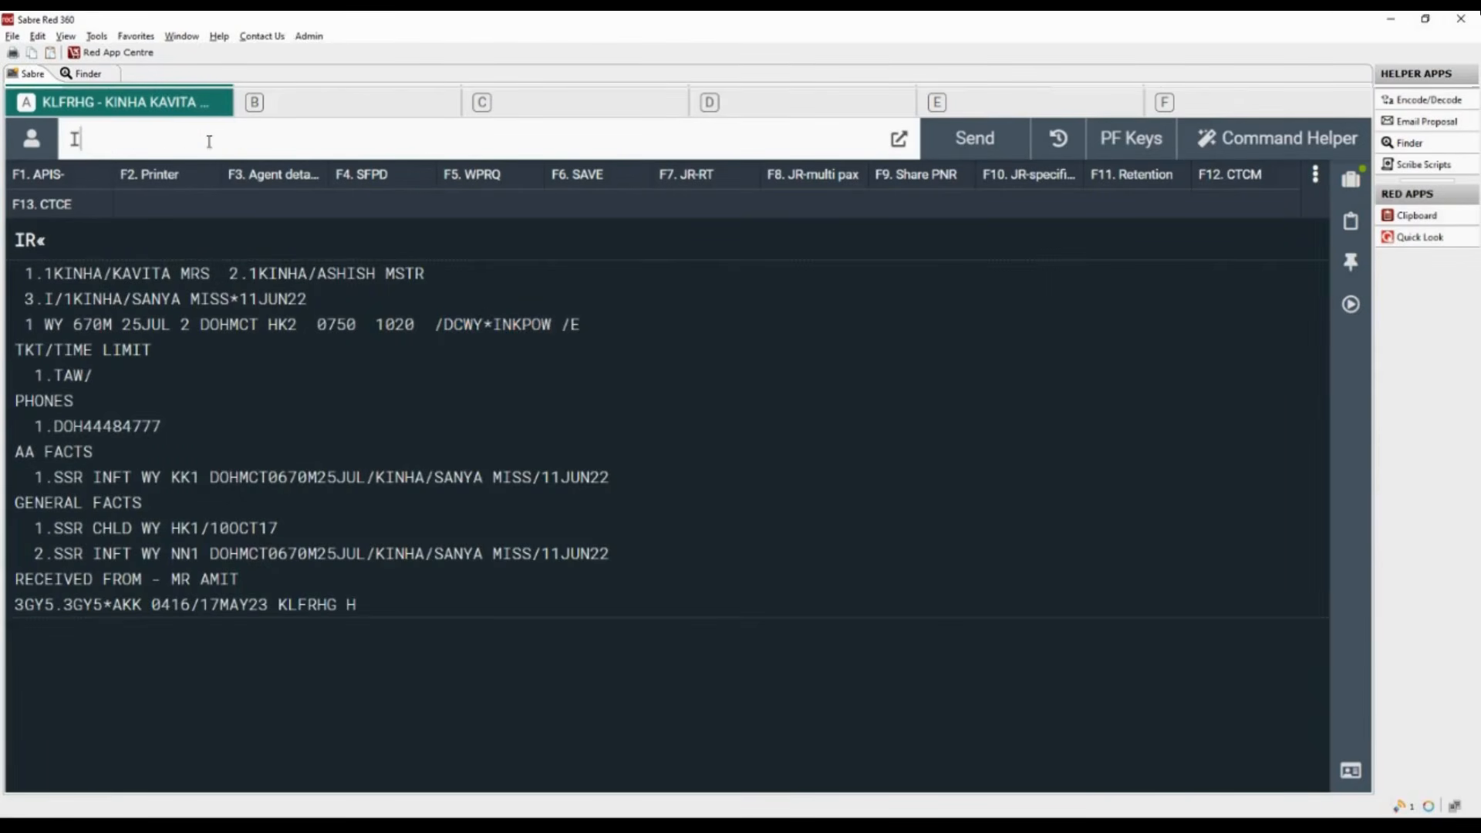
type("G")
key("Return")
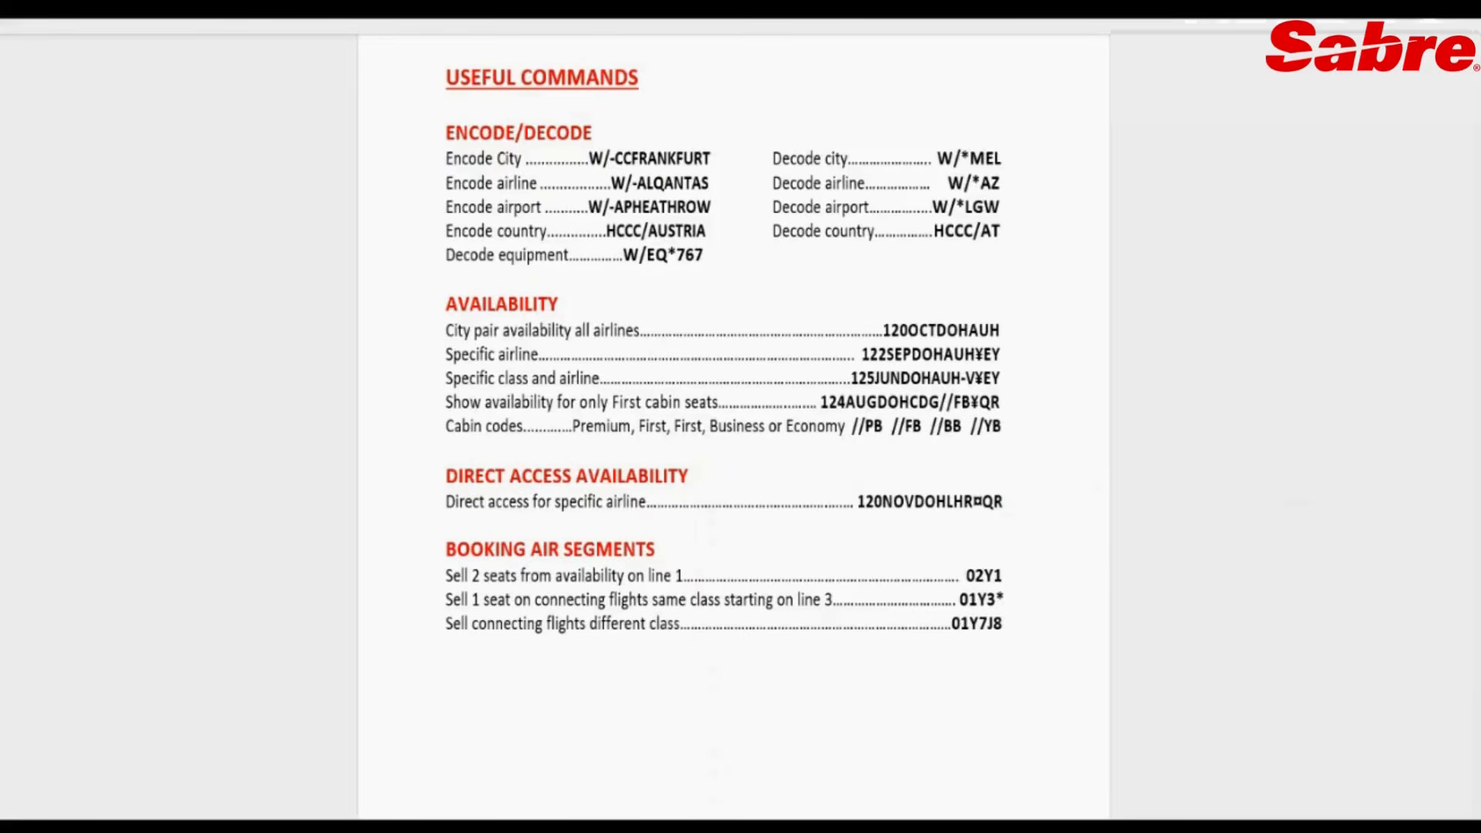
- Add a blank line above Booking Air Segments in the useful commands document and go to the document's end
key("Return")
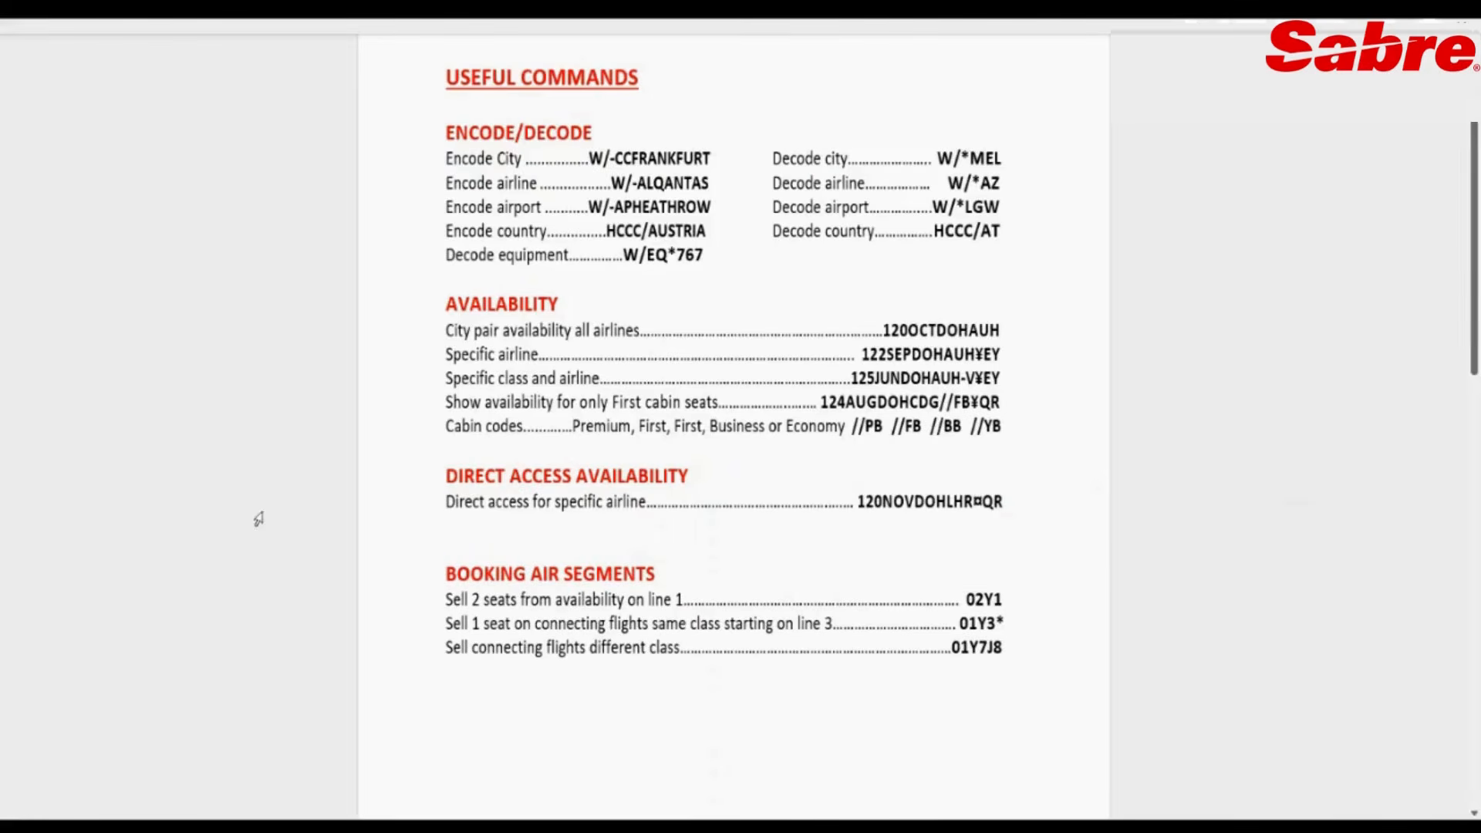
key("ctrl+End")
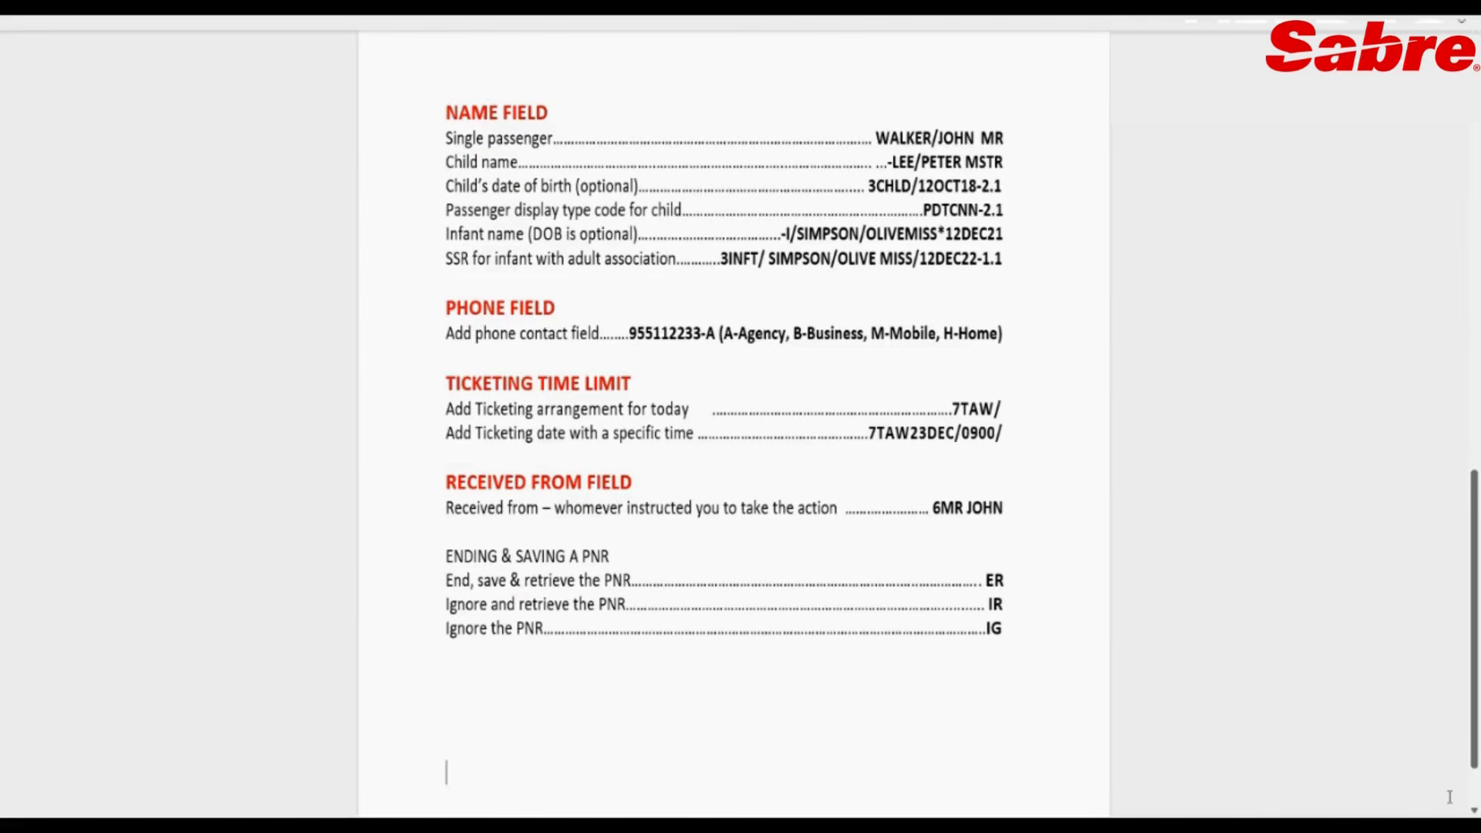